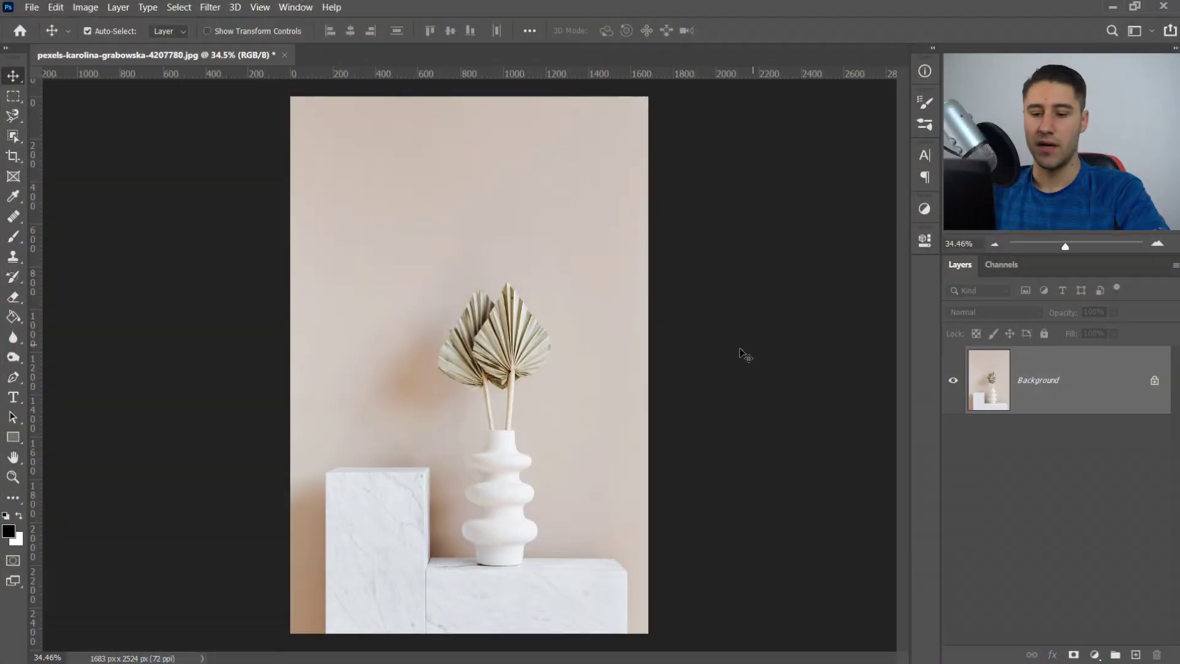
Step: Duplicate the Background vase photo onto a new Layer 1
scroll(535, 362, up, 1)
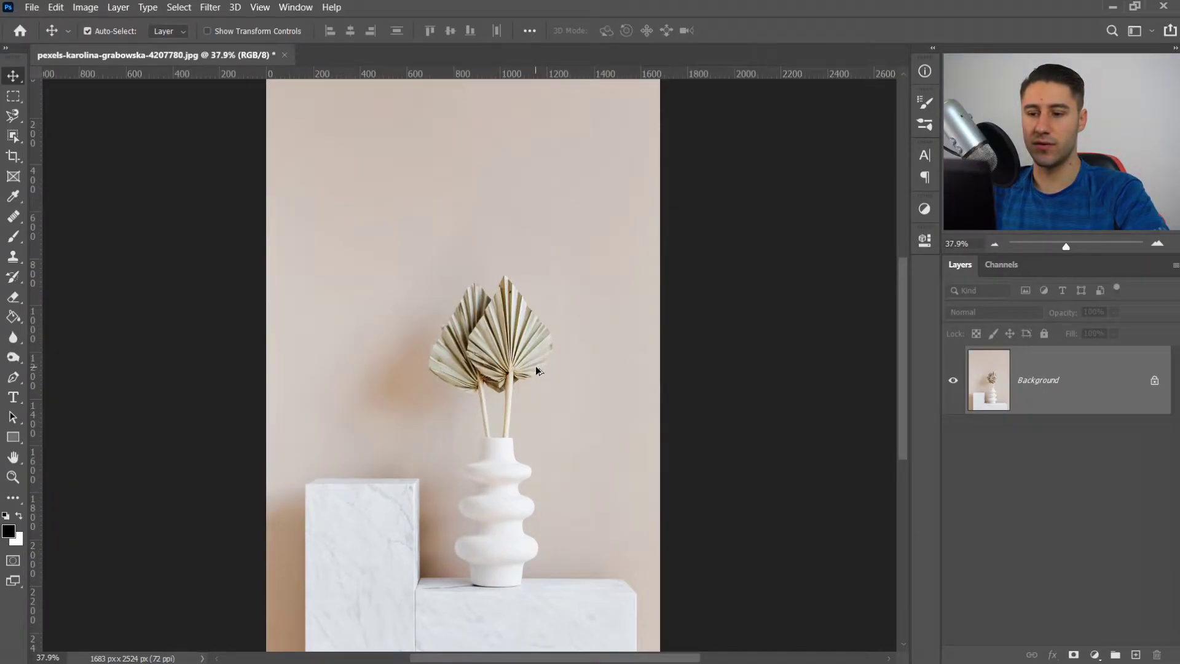
scroll(535, 368, down, 1)
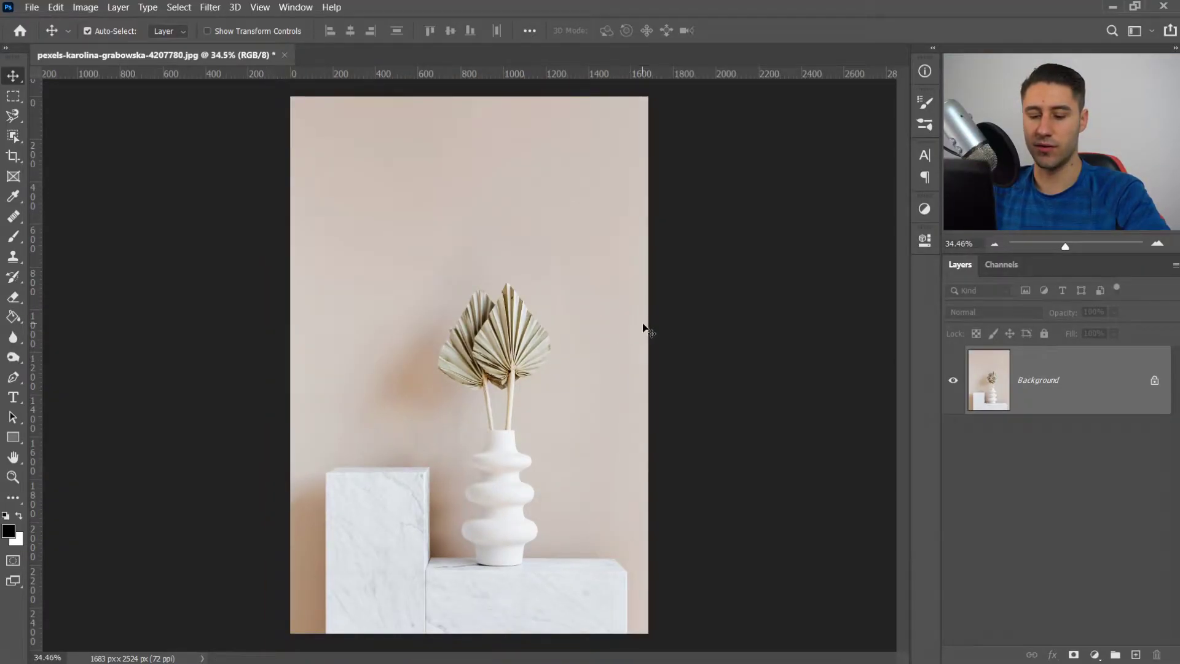
key(ctrl+j)
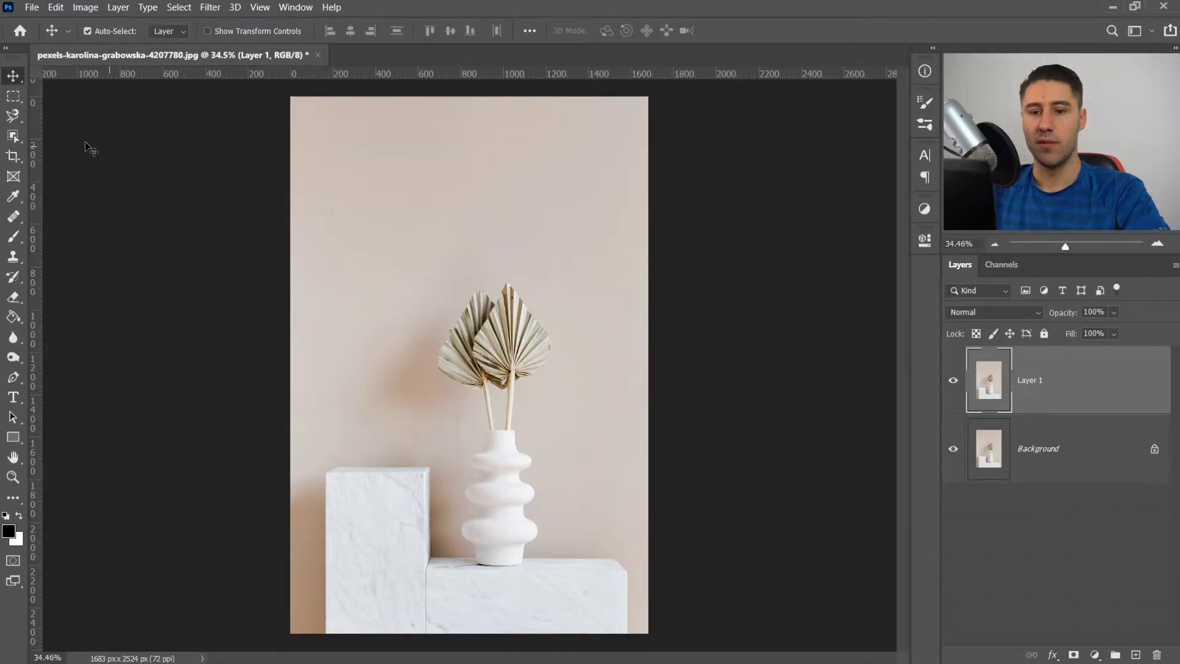
Step: Choose the Magnetic Lasso Tool and zoom in on the vase
right_click(17, 115)
click(66, 147)
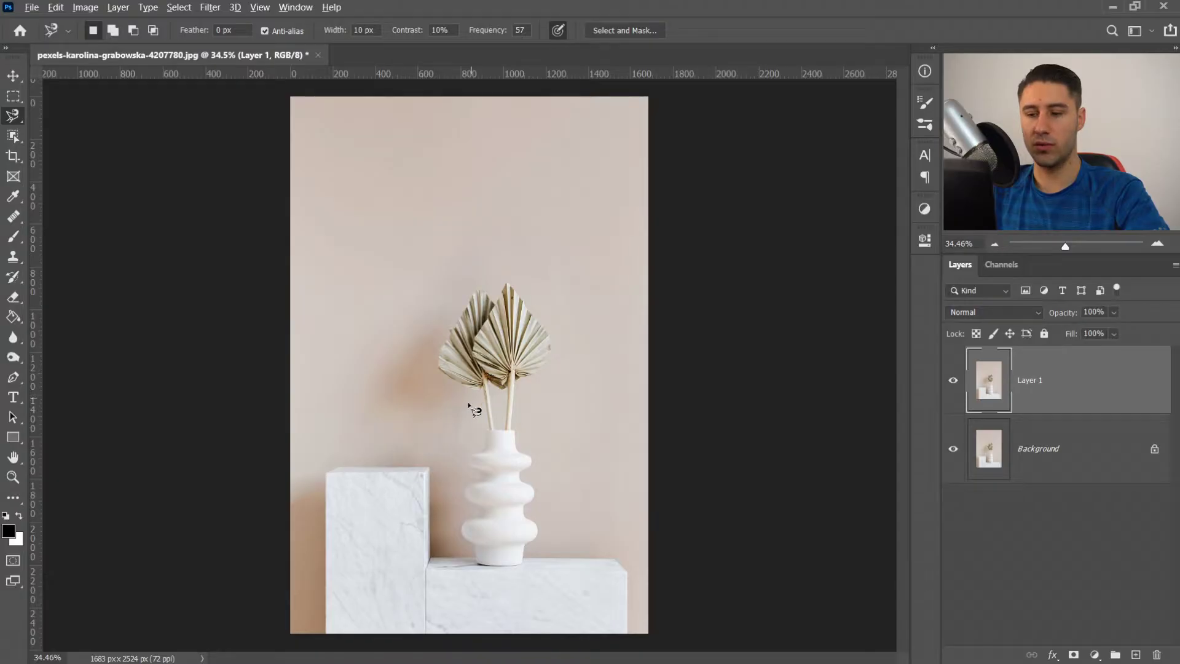
scroll(512, 482, up, 5)
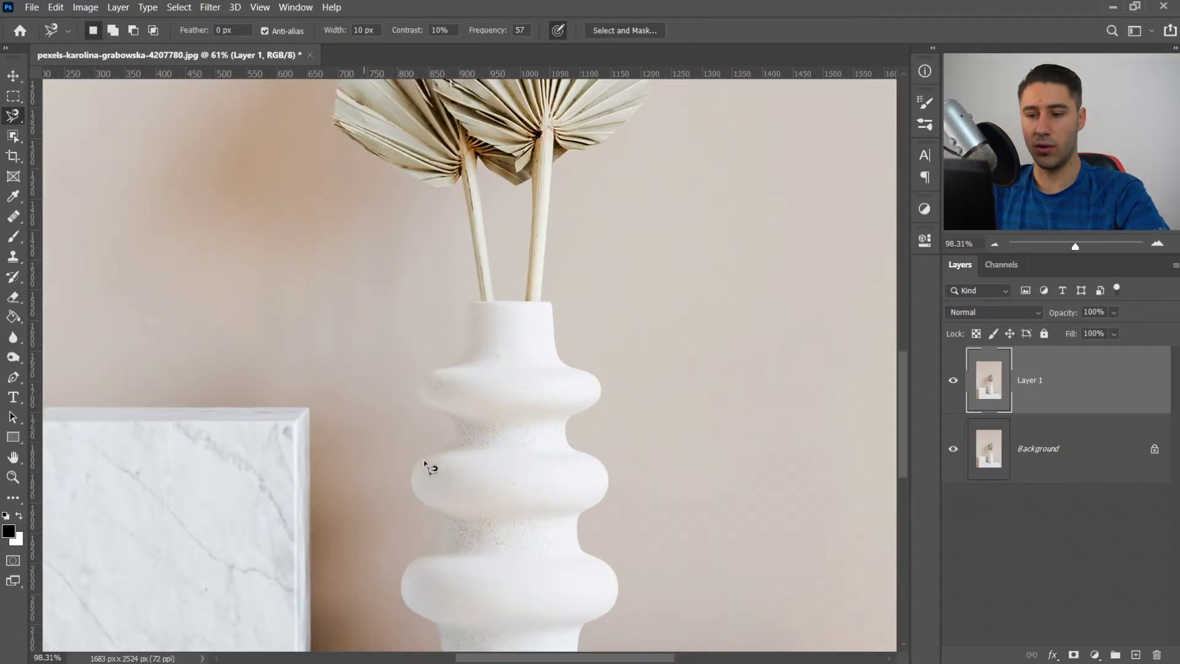
scroll(454, 467, up, 3)
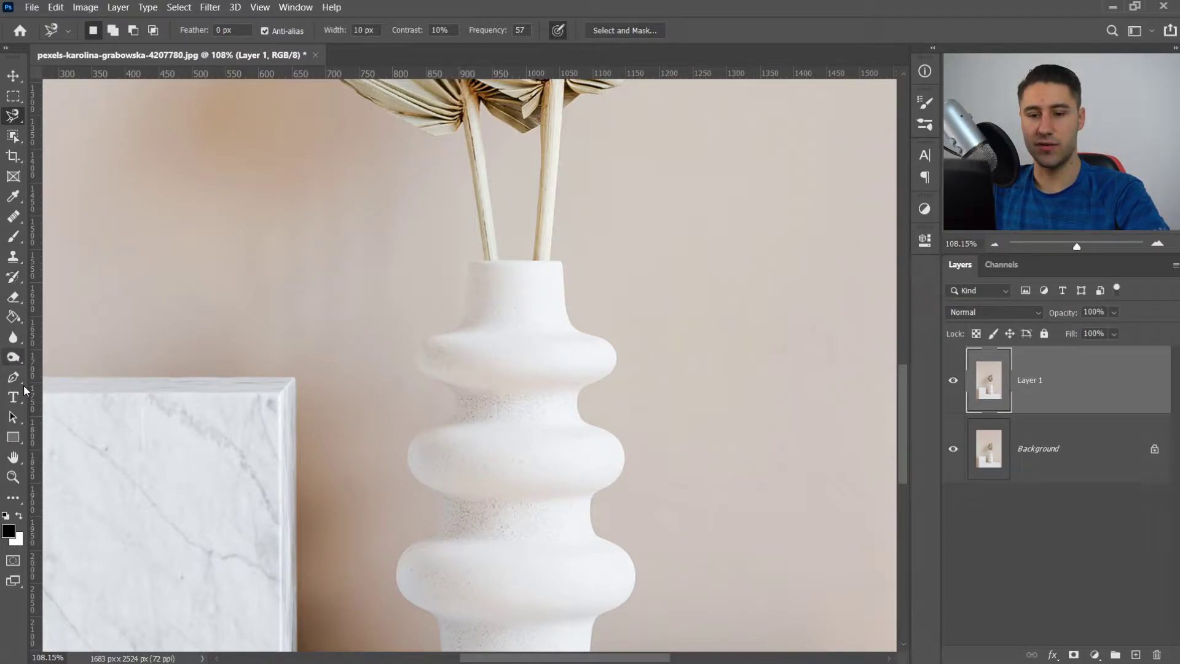
scroll(517, 181, down, 3)
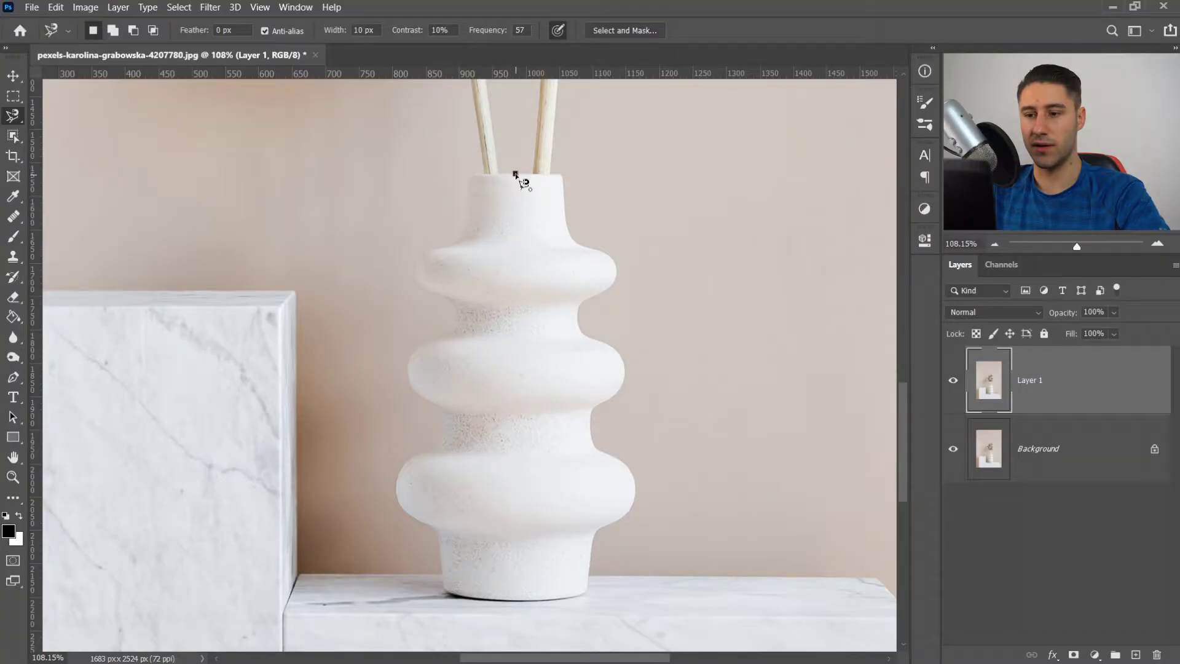
Step: Trace the vase from its rim around the base with the Magnetic Lasso, removing a stray anchor
mouse_move(520, 178)
mouse_down()
mouse_move(564, 182)
mouse_move(572, 241)
mouse_move(606, 251)
mouse_move(621, 274)
mouse_move(579, 317)
mouse_move(624, 371)
mouse_move(592, 430)
mouse_move(631, 488)
mouse_move(590, 545)
mouse_move(592, 595)
mouse_move(574, 602)
mouse_move(440, 420)
mouse_up()
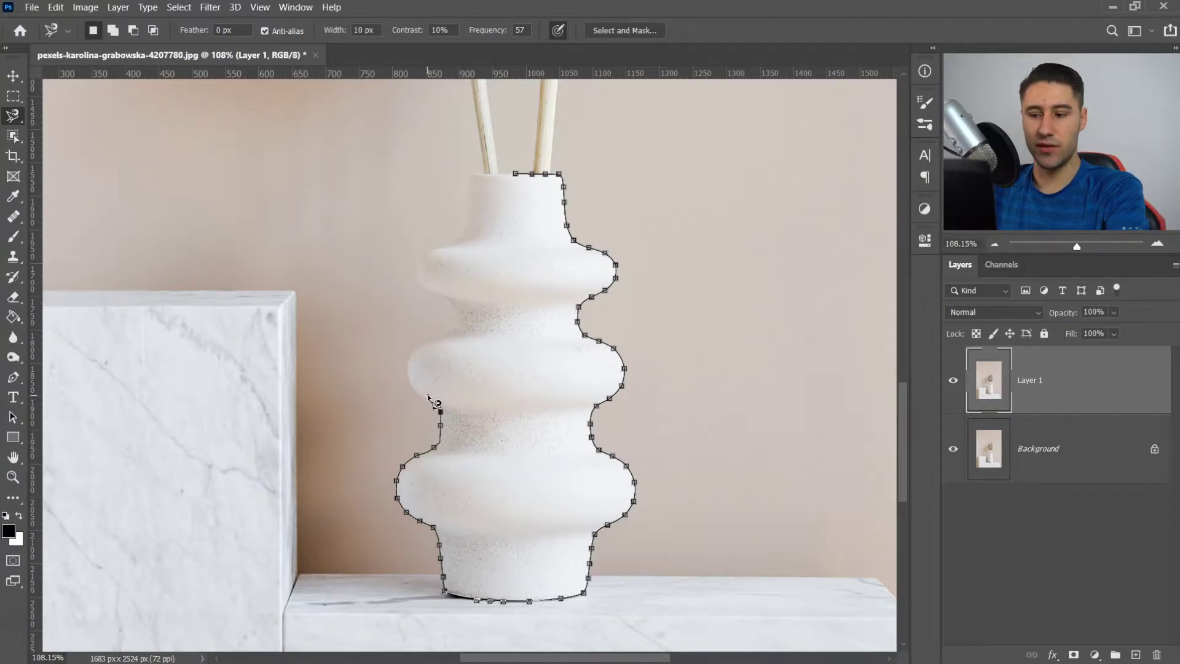
key(BackSpace)
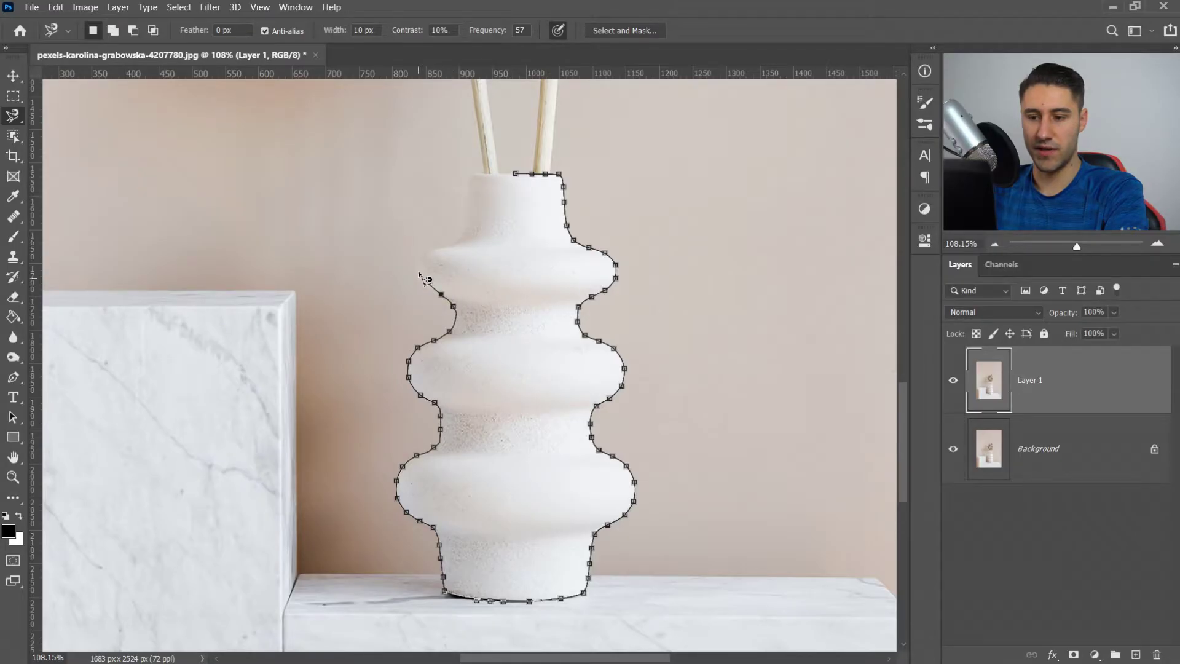
click(515, 177)
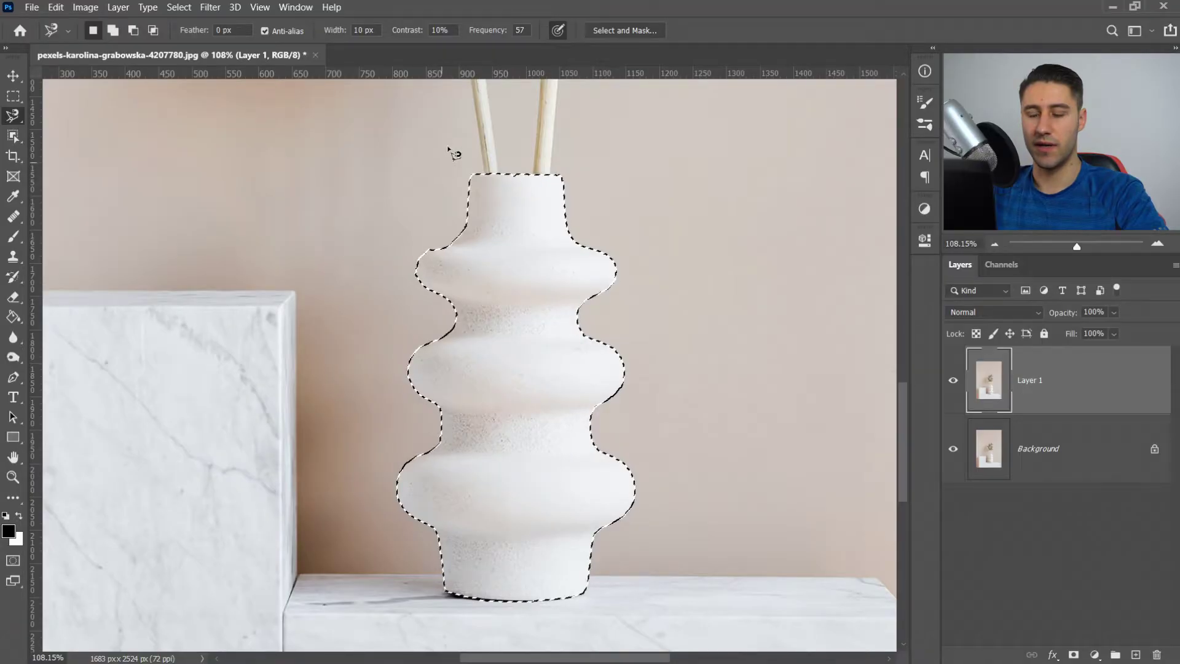
scroll(561, 342, down, 1)
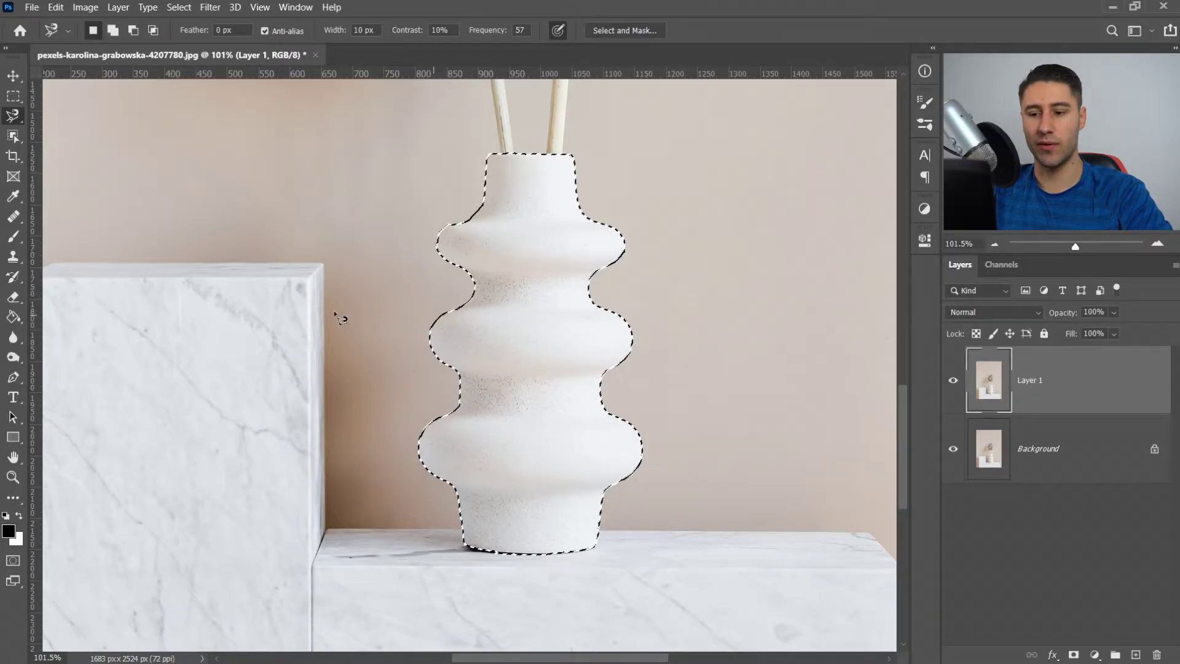
scroll(455, 281, up, 10)
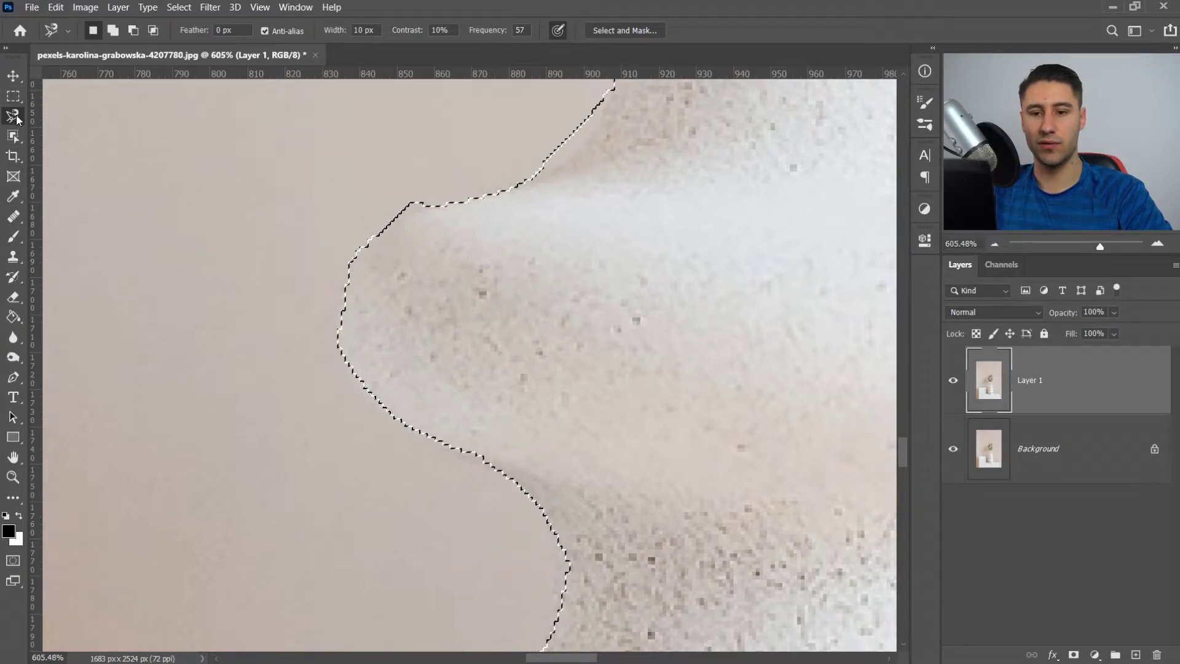
Step: Switch to the Polygonal Lasso and subtract a small bump from the vase selection
right_click(16, 119)
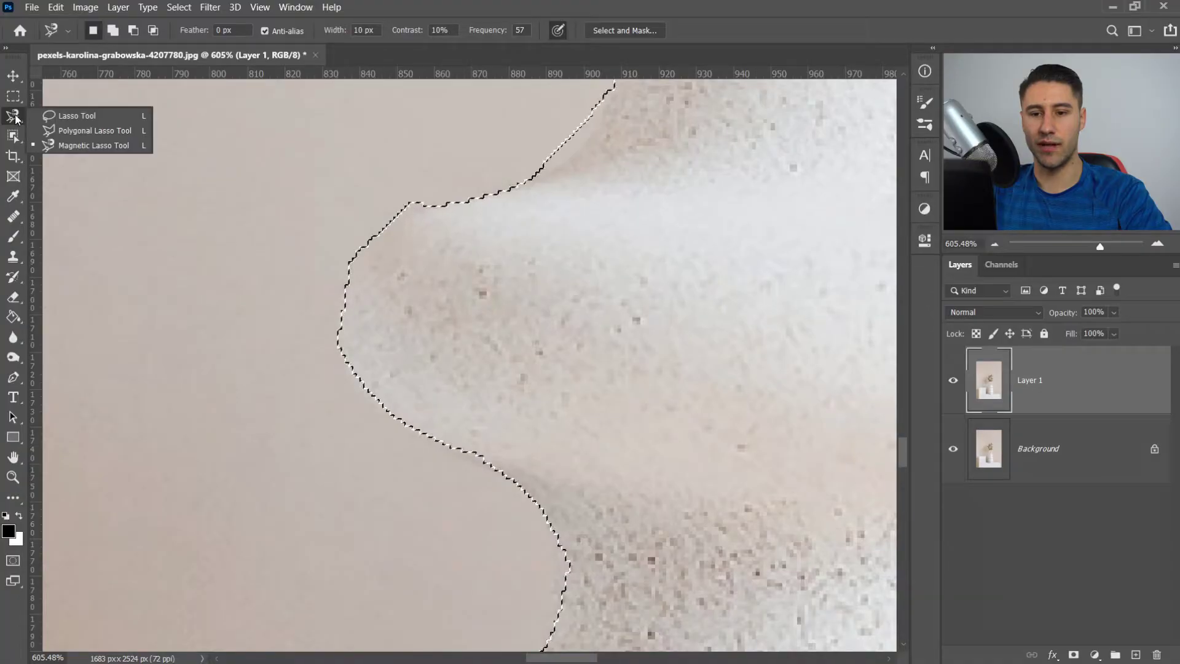
click(82, 132)
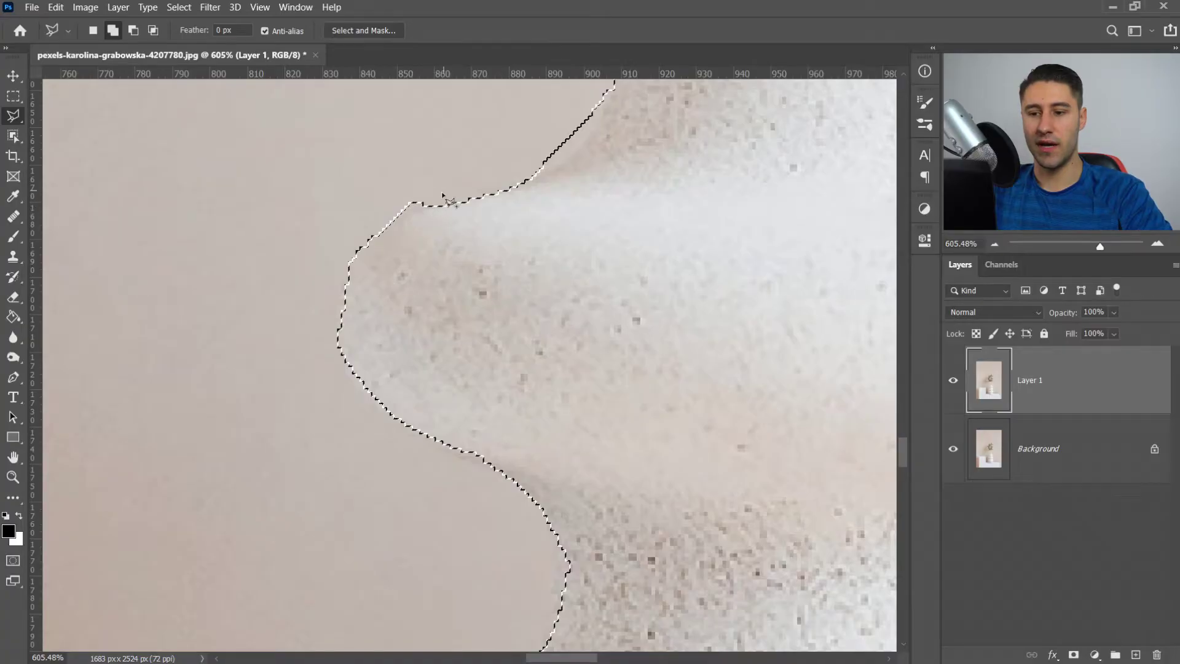
key(alt)
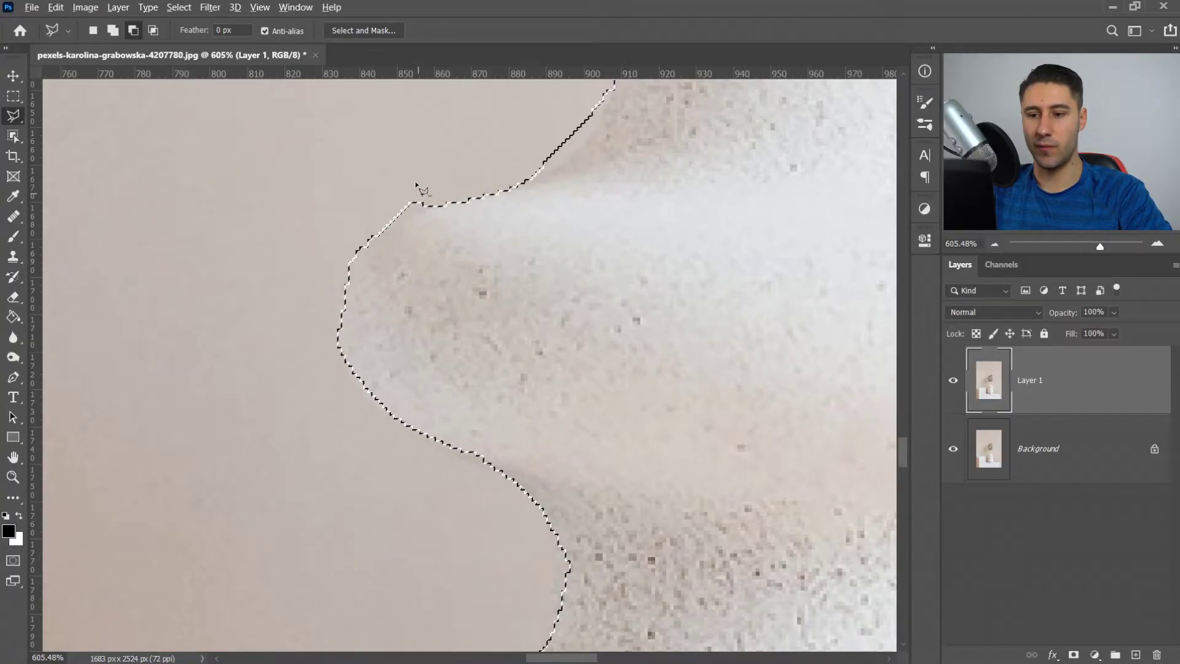
click(421, 198)
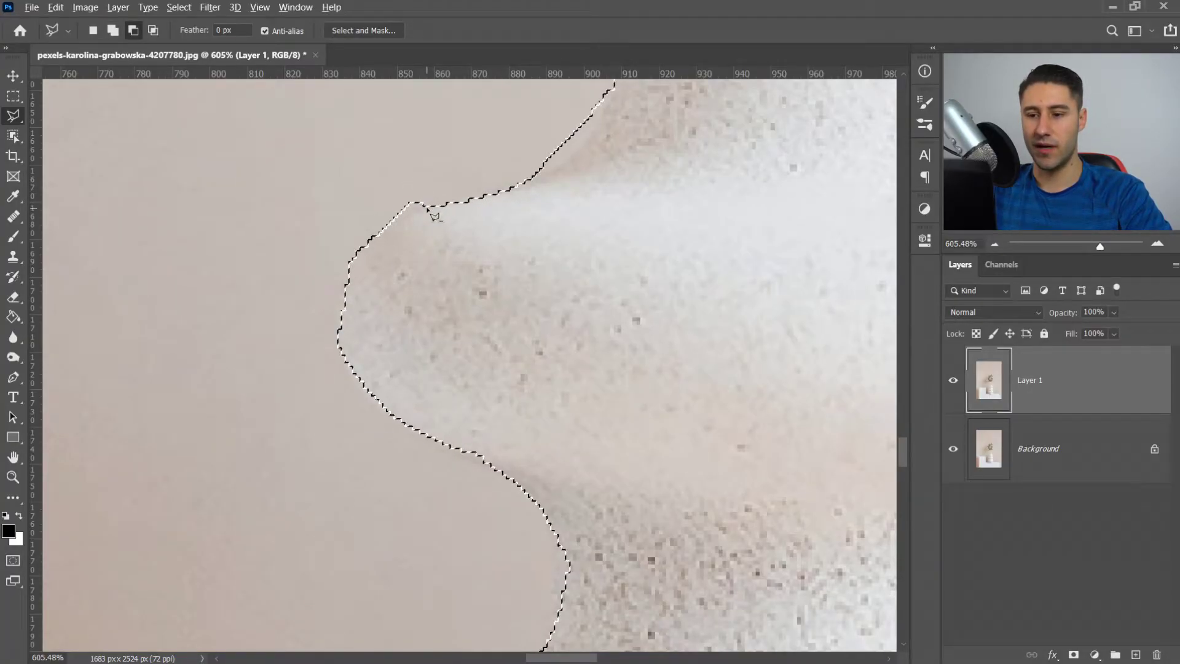
click(361, 242)
double_click(429, 207)
Step: Cut the background bump above the vase's curve out of the selection
click(424, 205)
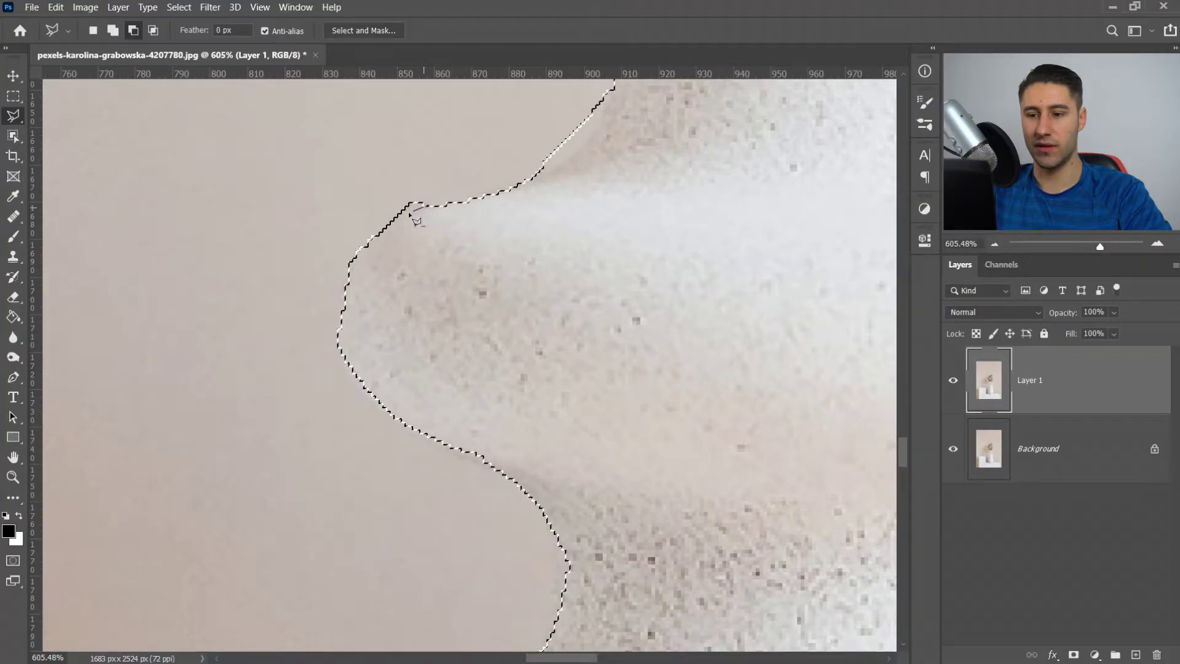
click(365, 224)
click(332, 192)
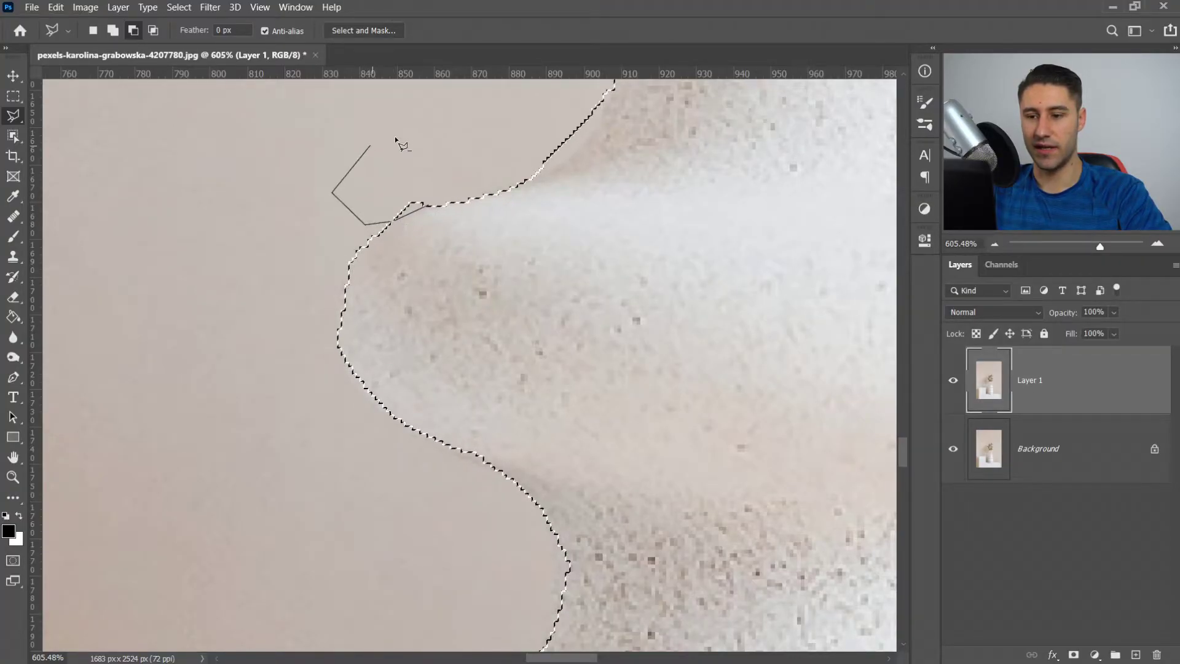
click(376, 144)
click(446, 128)
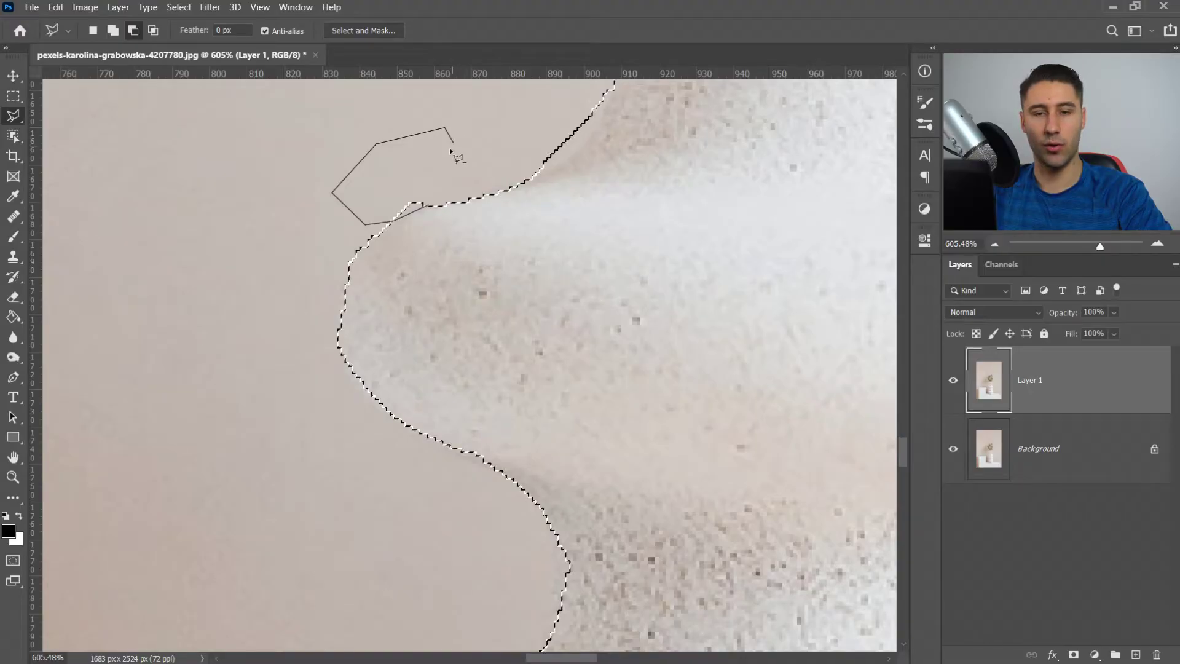
double_click(466, 151)
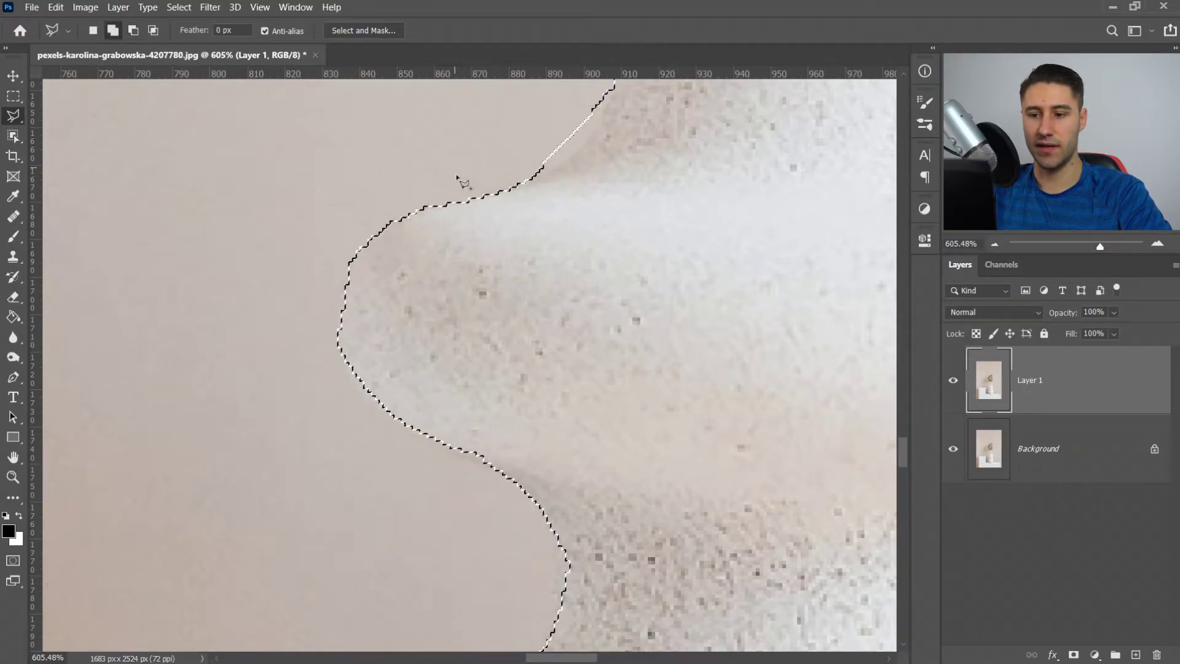
scroll(585, 215, up, 5)
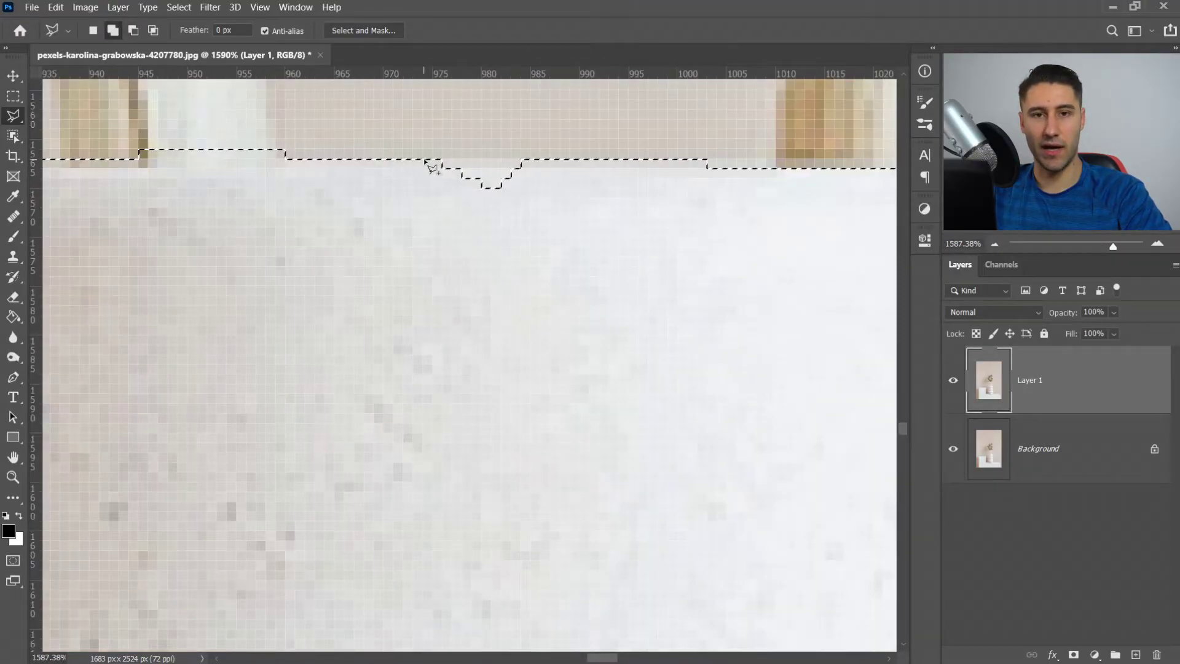
Step: Add the dent at the vase's rim back into the selection
click(427, 159)
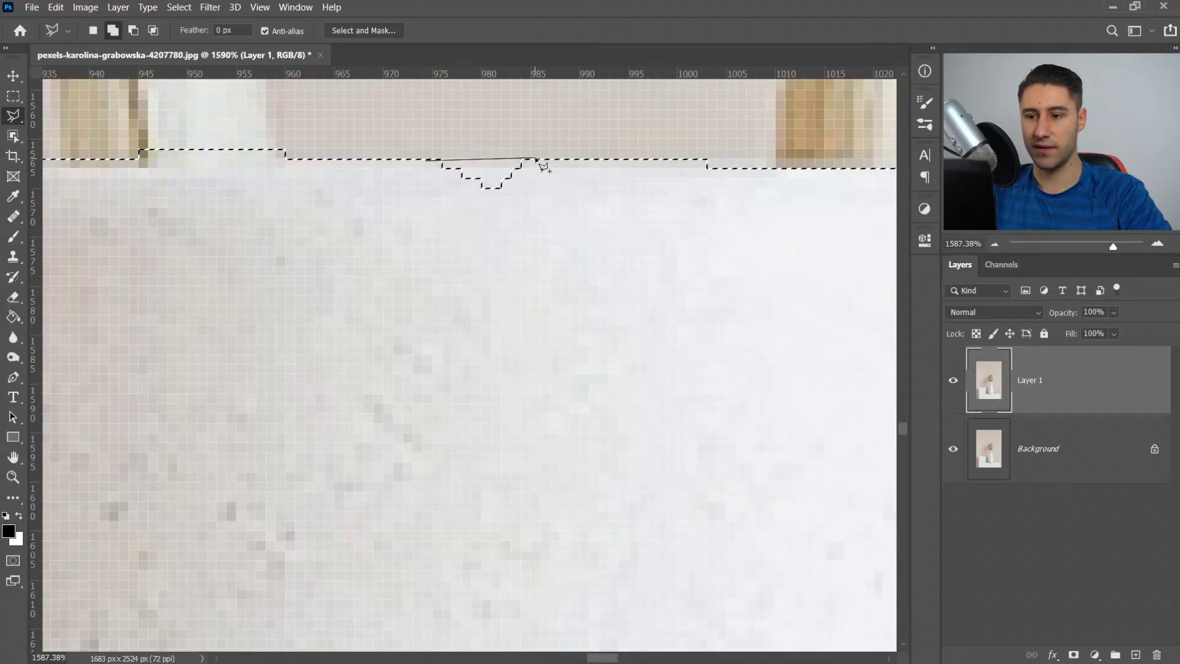
click(535, 158)
click(572, 198)
click(480, 252)
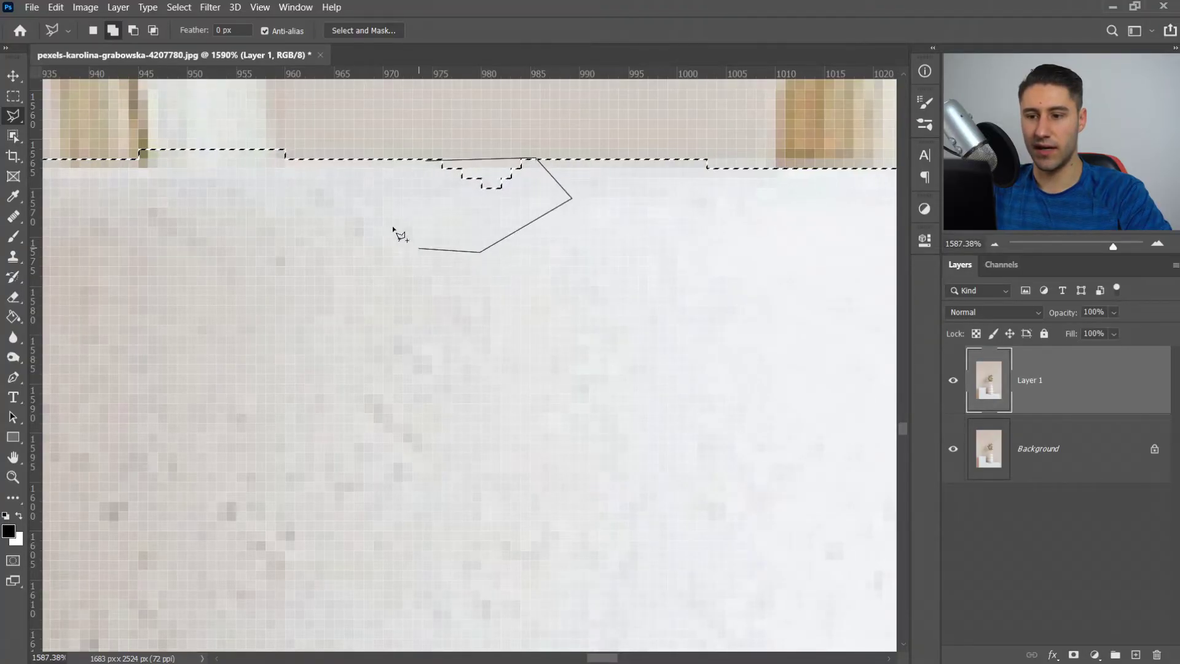
click(392, 194)
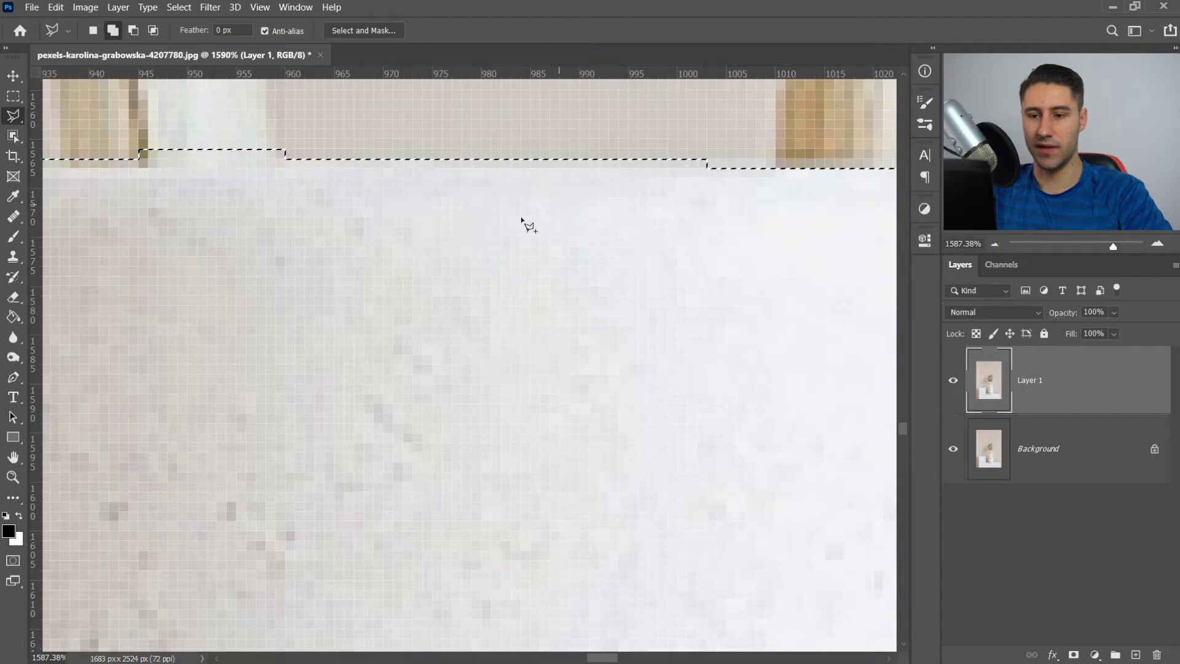
scroll(527, 224, down, 15)
key(v)
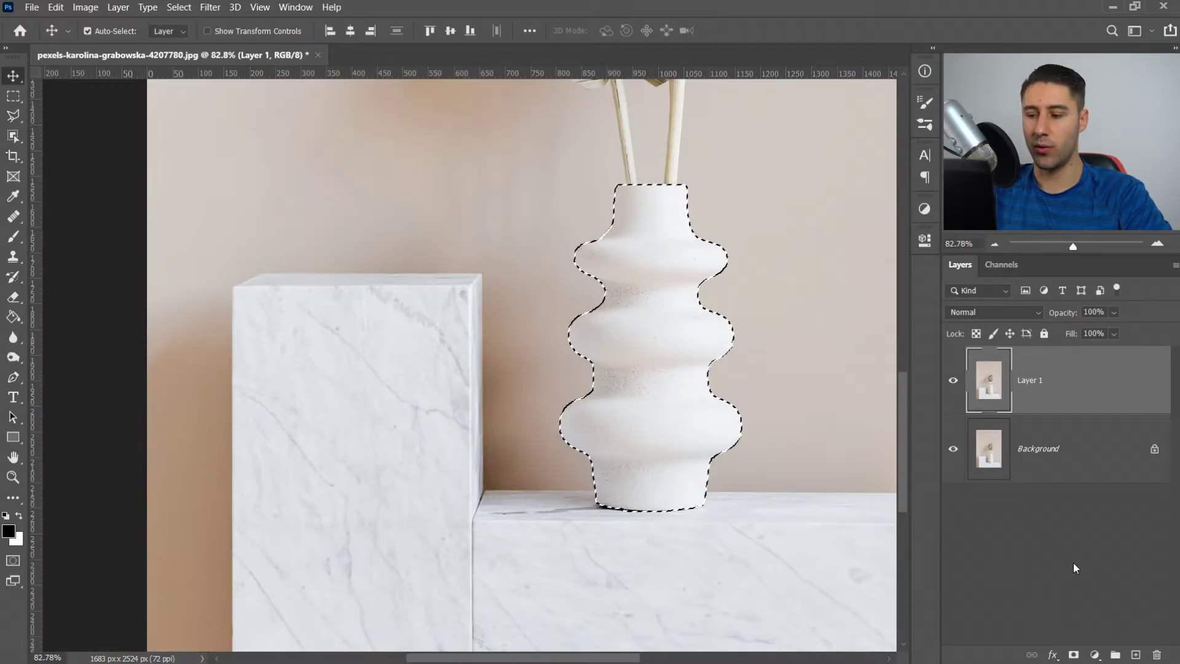
Step: Mask Layer 1 to the vase selection and check it by toggling the Background layer
click(1073, 655)
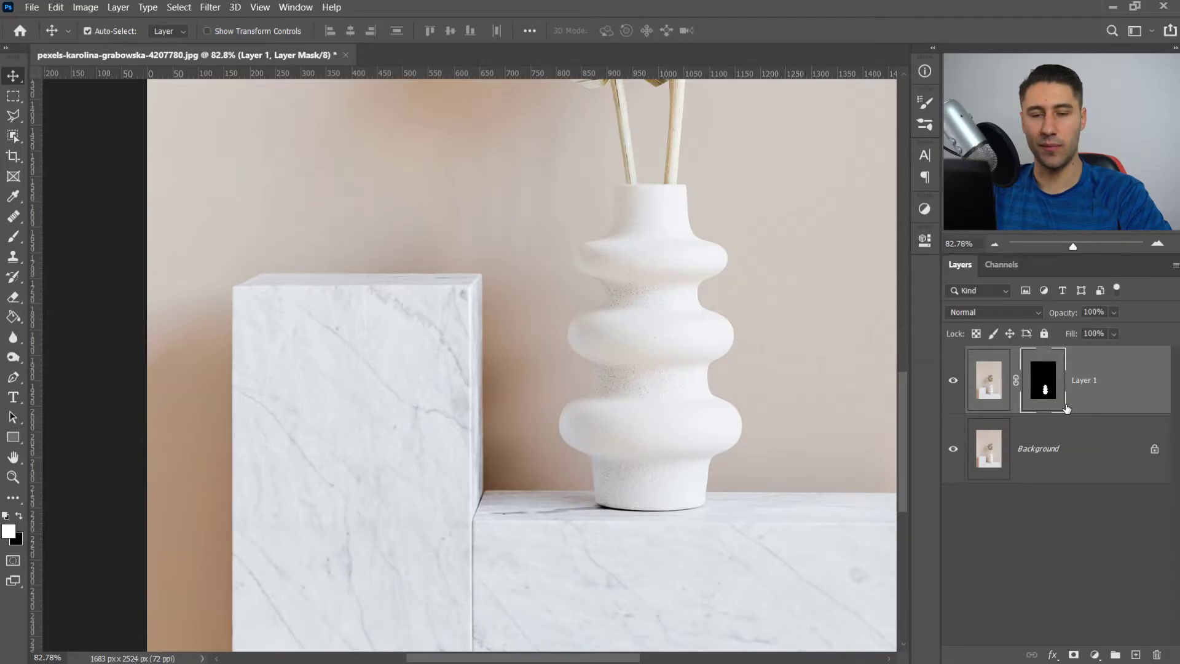
click(953, 450)
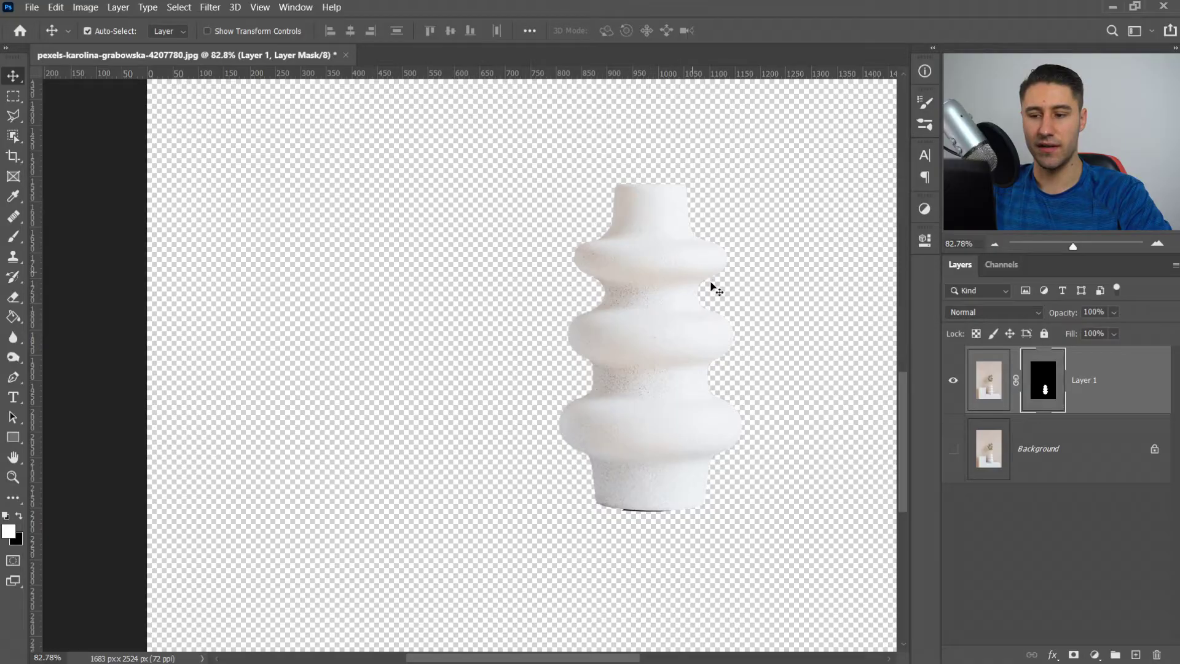
key(ctrl+0)
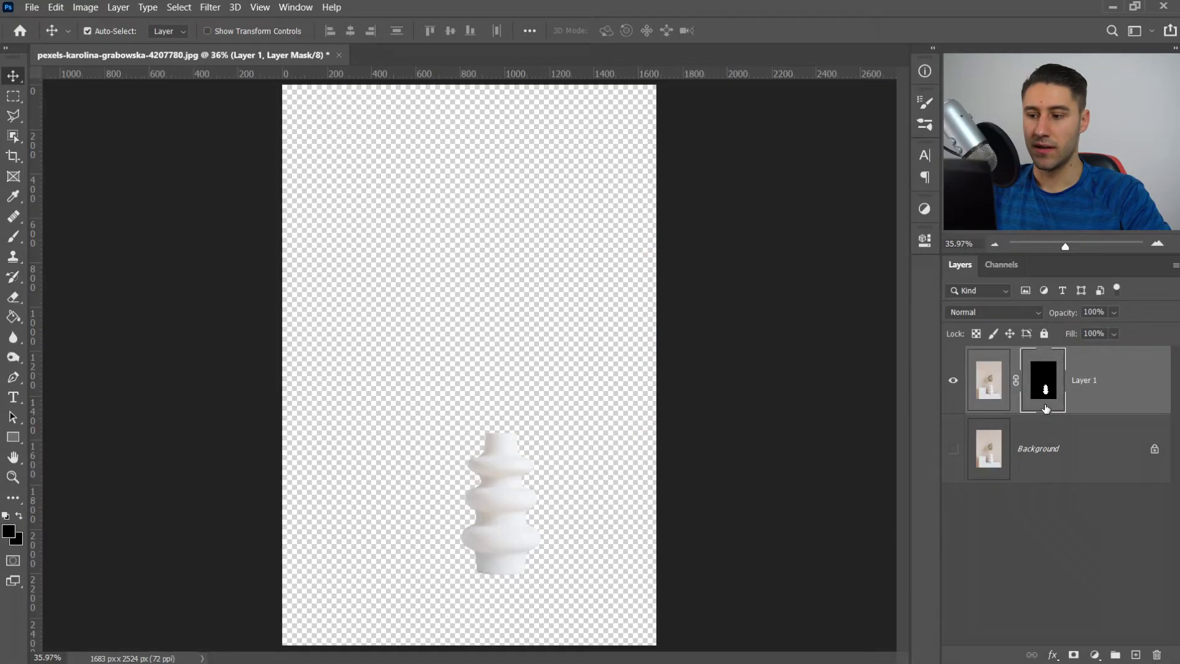
click(953, 449)
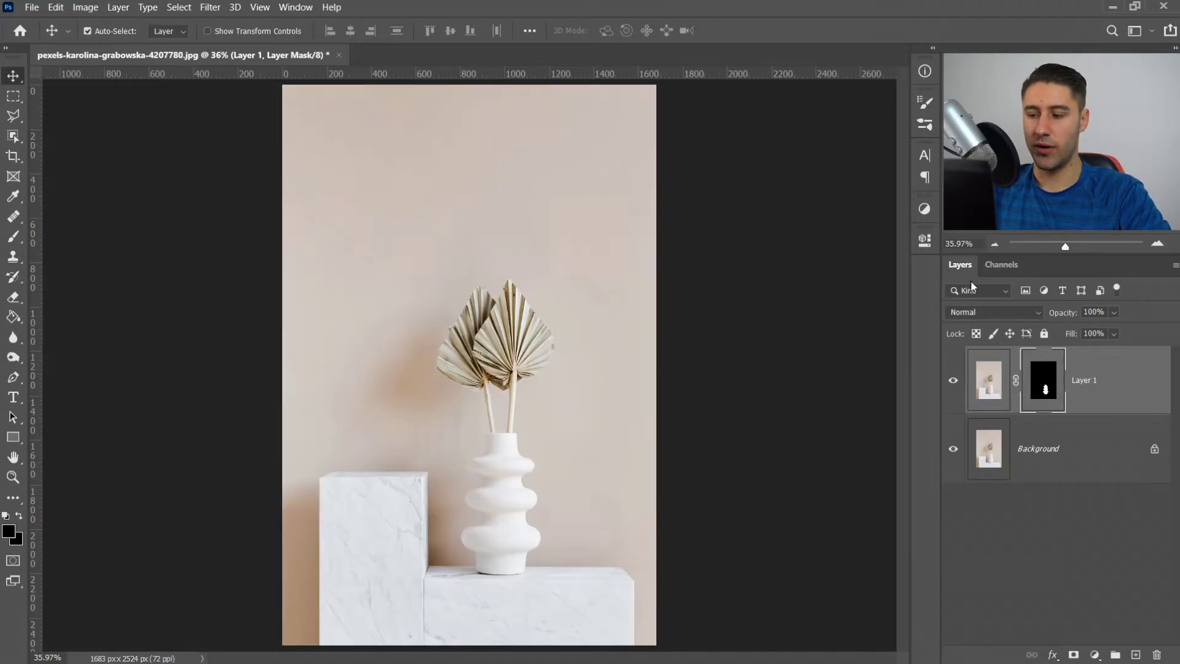
Step: Hide Layer 1 and drag the blue texture image from File Explorer into the document
click(953, 379)
scroll(506, 584, up, 5)
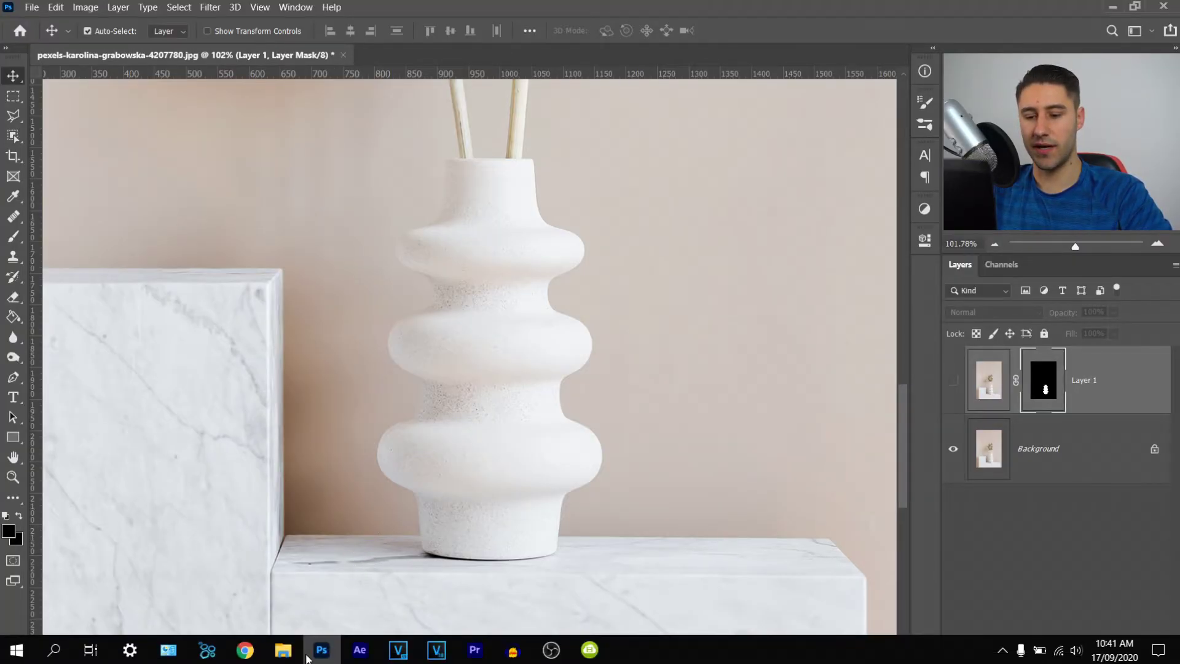
click(320, 650)
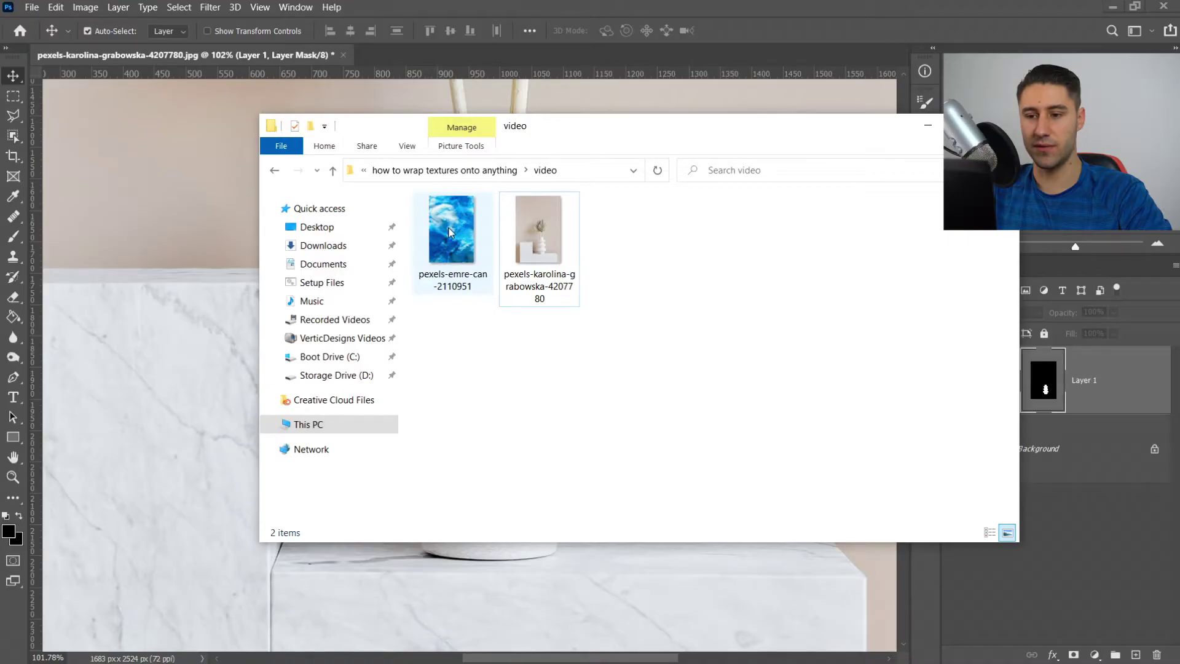
drag(452, 233, 167, 175)
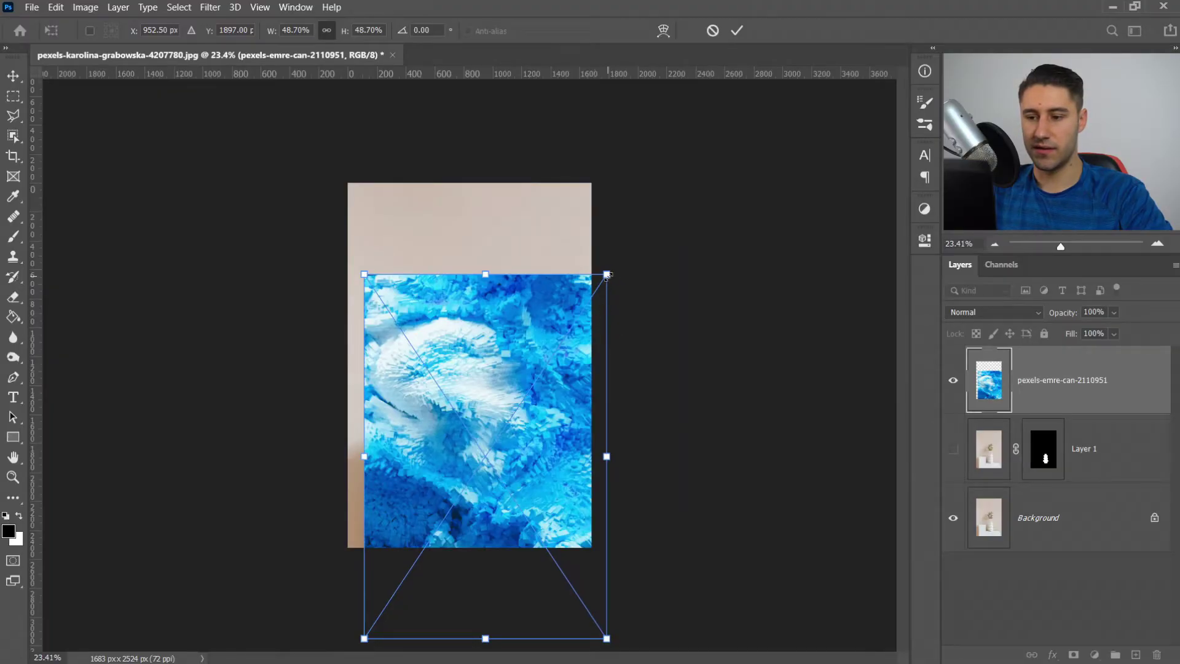
Step: Scale the blue texture to 16.33% over the vase and set its opacity to 14%
drag(607, 276, 527, 396)
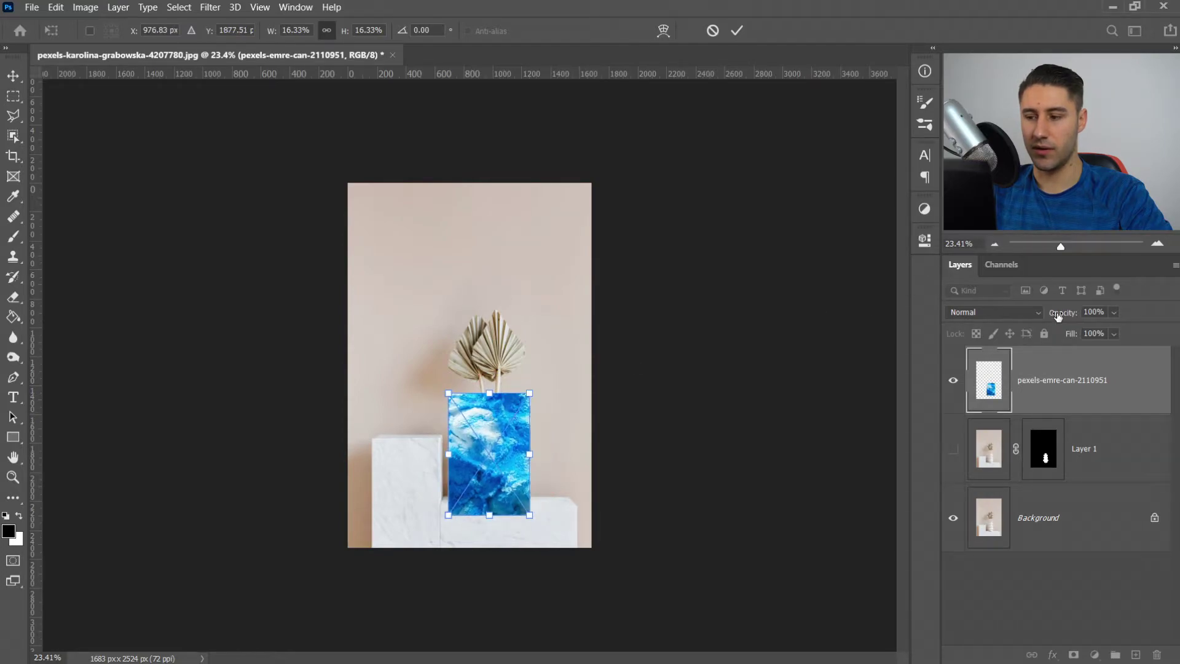
click(1112, 312)
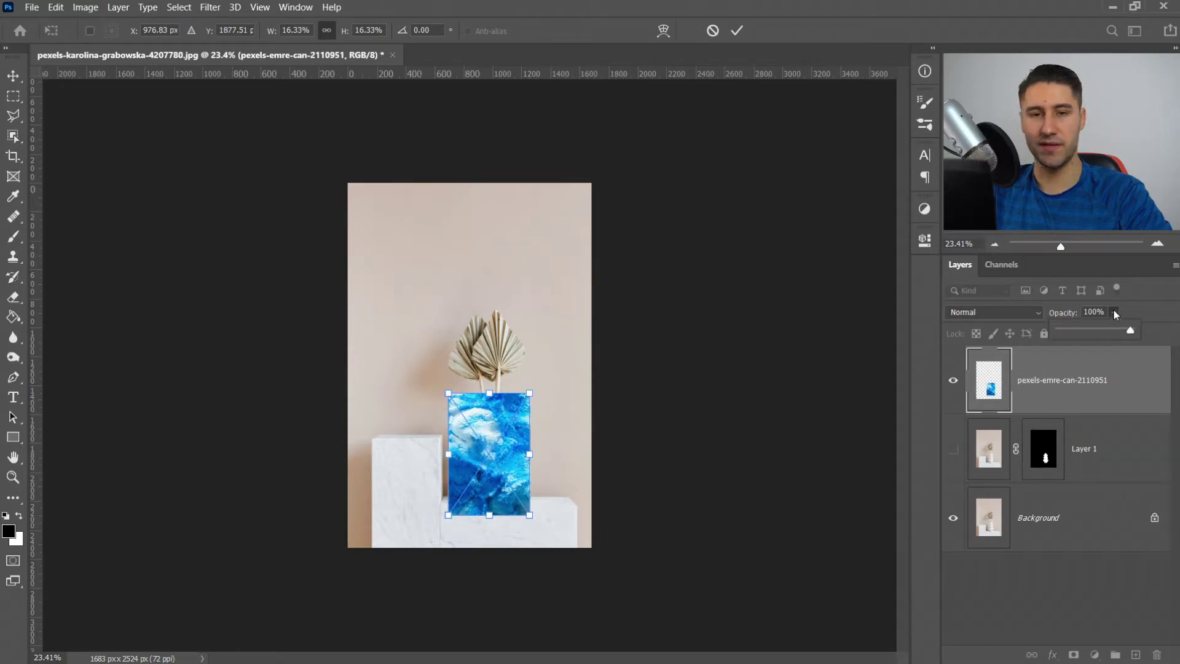
click(1067, 330)
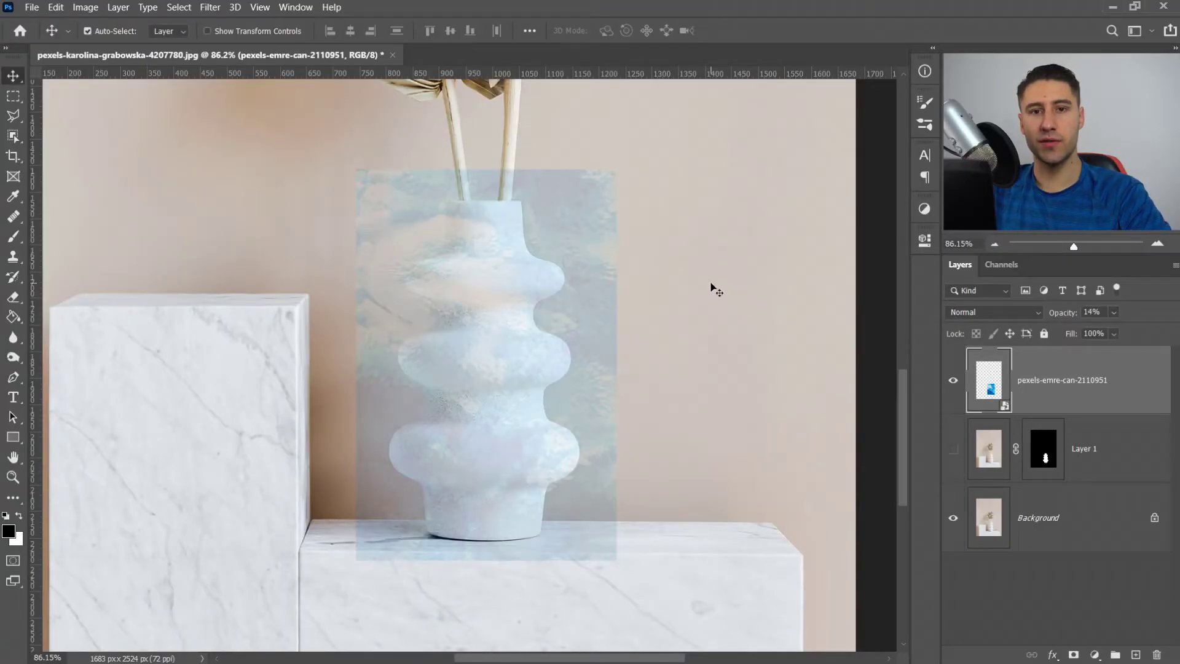
click(56, 8)
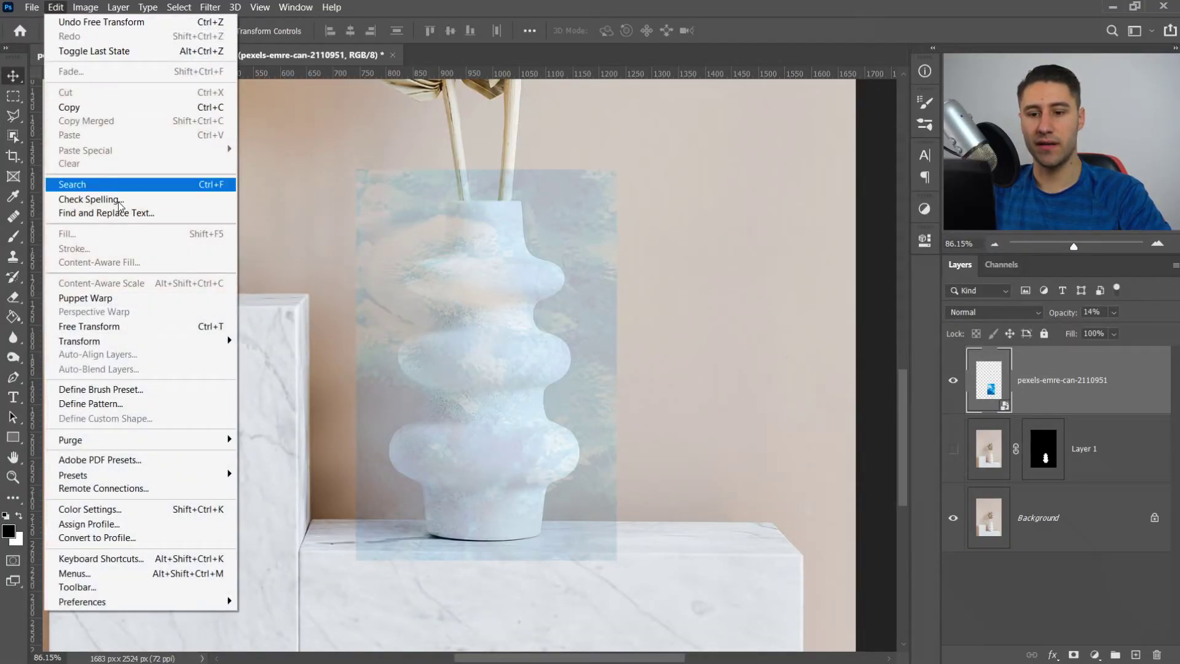
Step: Start a Warp on the blue texture with a 5 x 5 grid
mouse_move(97, 345)
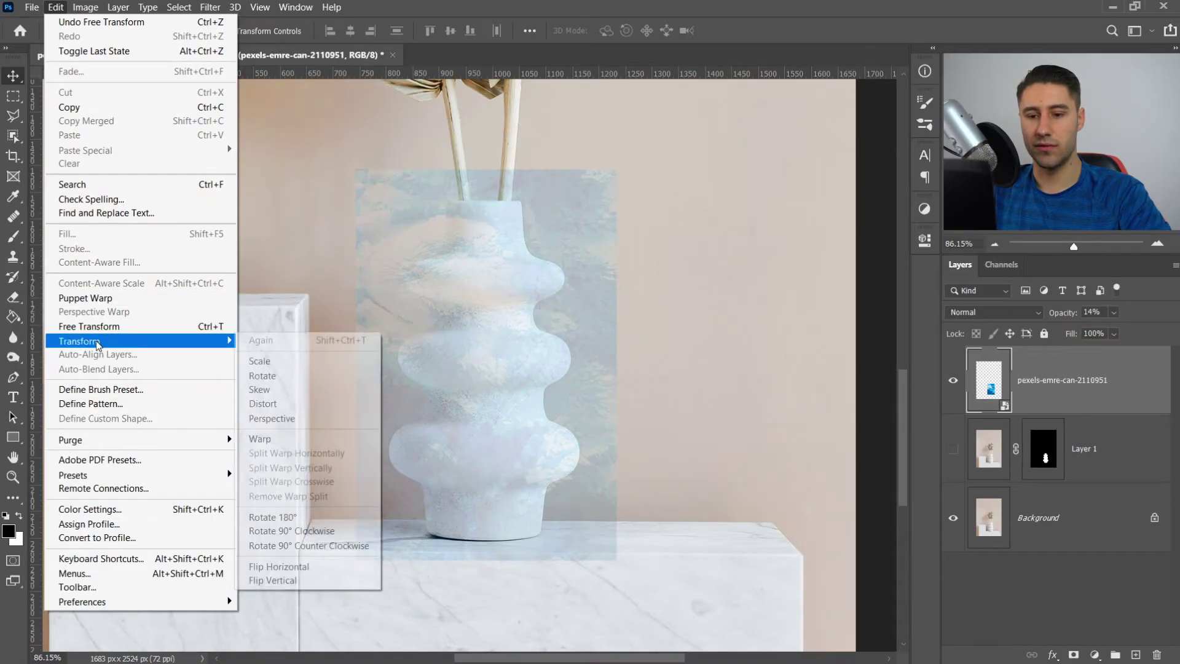
click(263, 439)
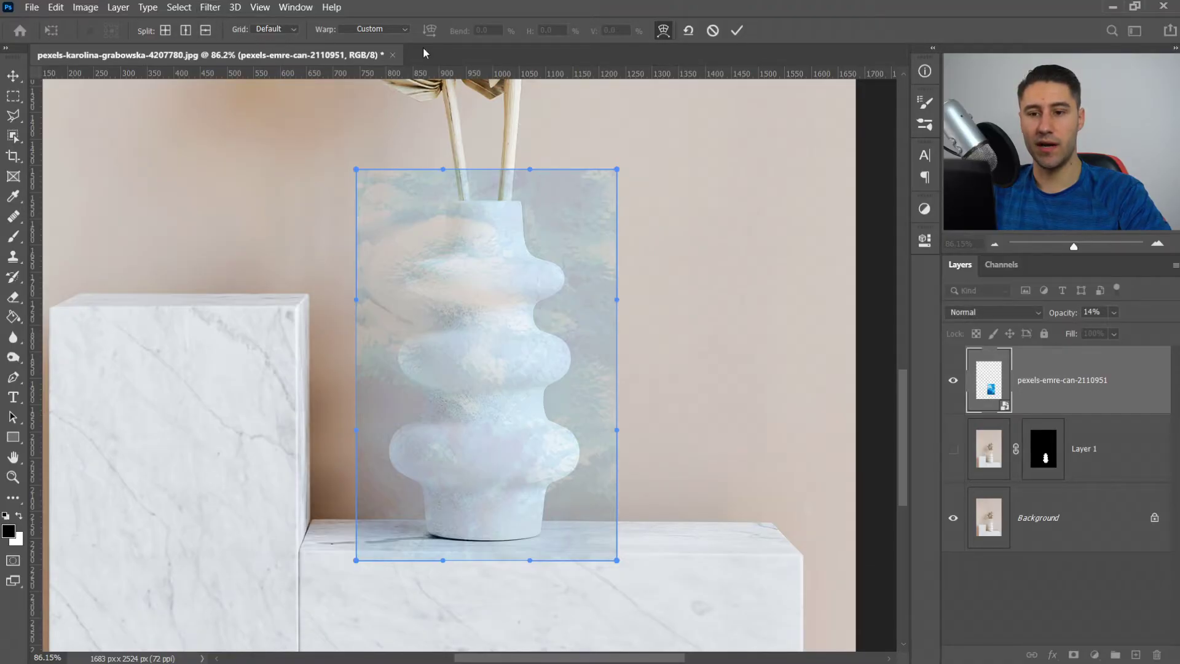
click(271, 30)
click(273, 106)
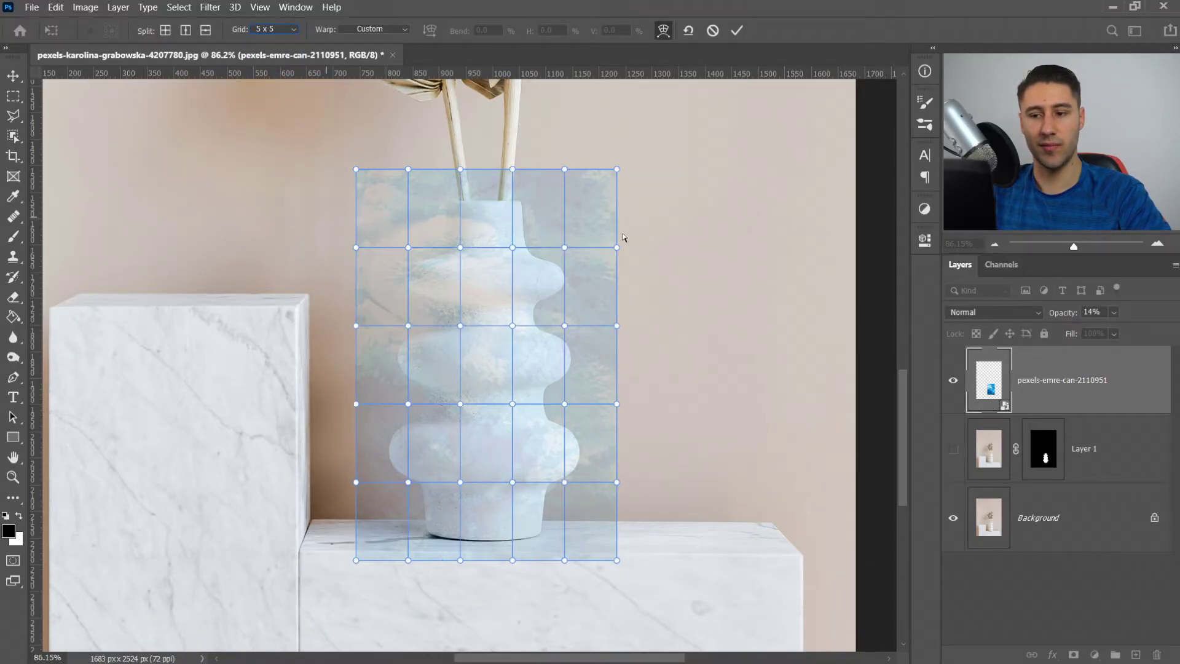
Step: Drag warp points to bend the texture along the vase's right side, left side and neck
drag(564, 247, 580, 248)
drag(564, 325, 580, 322)
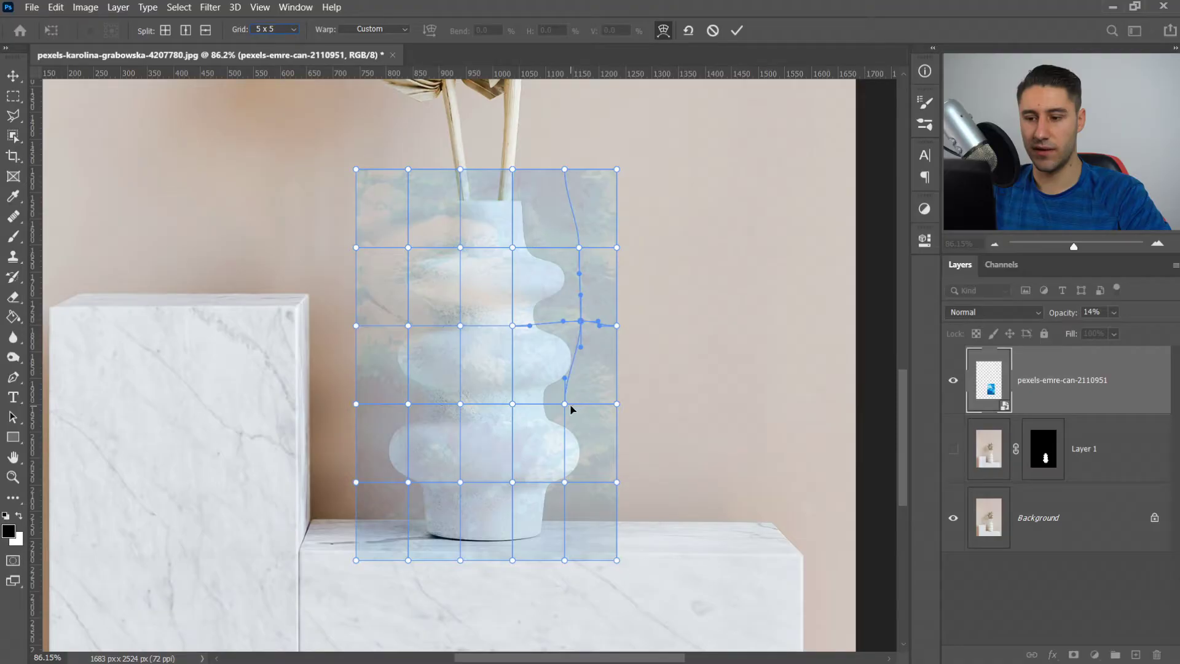
drag(564, 404, 584, 405)
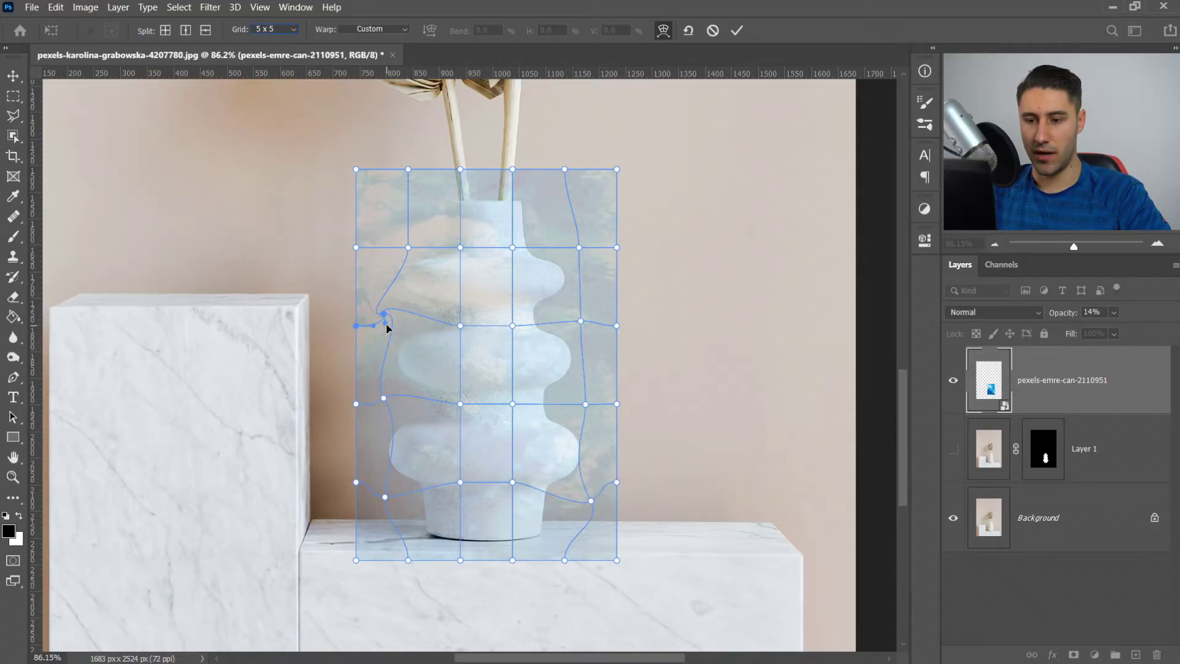
drag(382, 322, 389, 321)
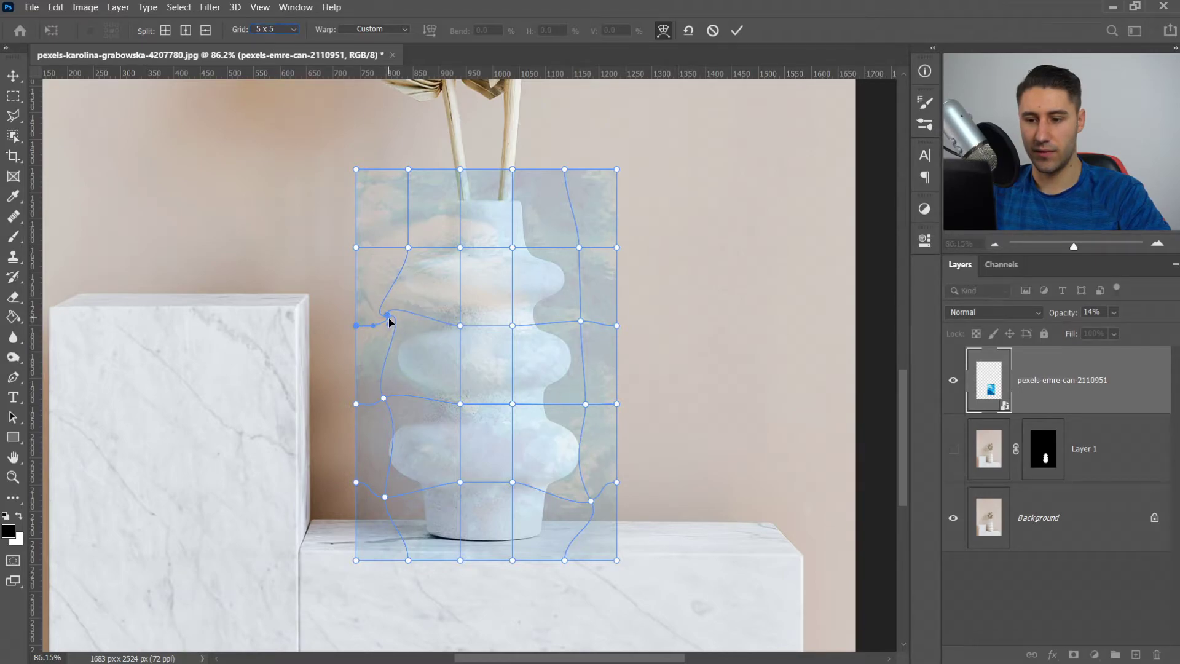
drag(385, 326, 378, 323)
drag(408, 247, 392, 238)
drag(579, 247, 576, 230)
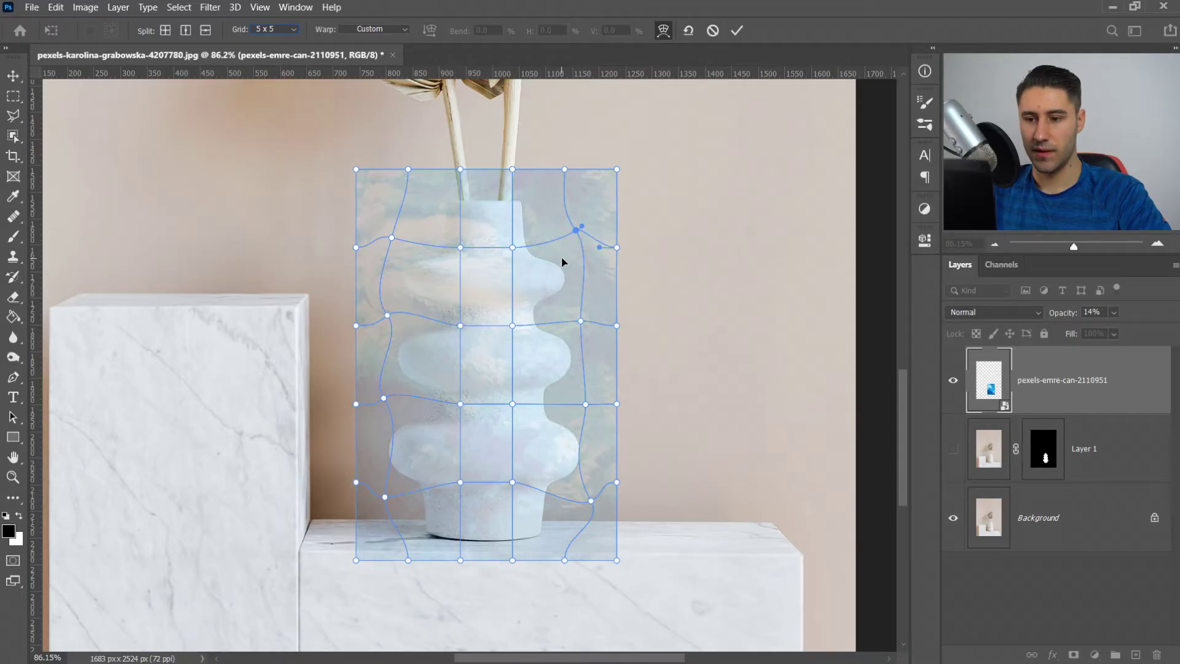
drag(515, 252, 527, 260)
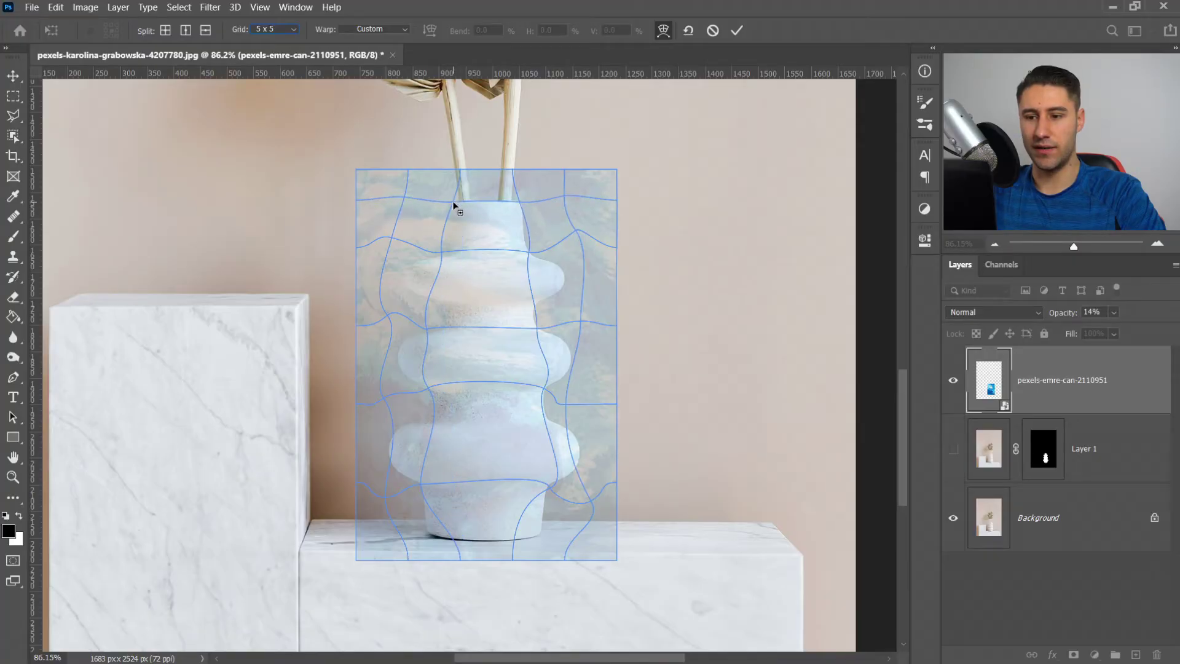
Step: Split the warp with two extra rows and a point, bulging the texture over the upper bulge
click(453, 204)
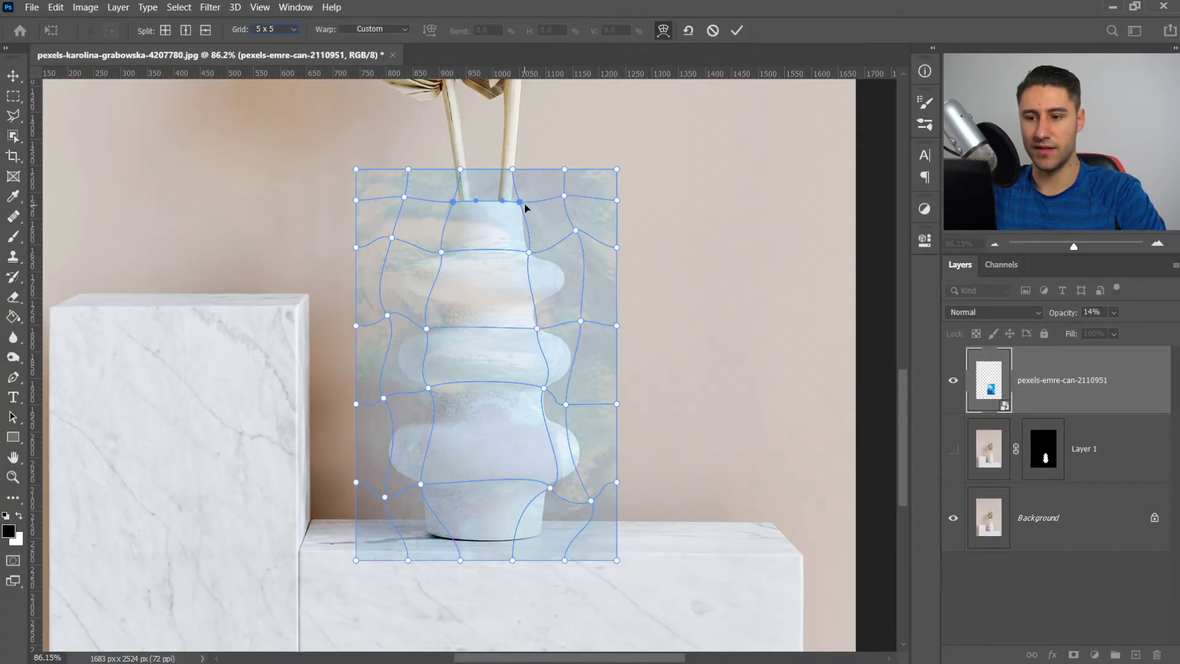
click(529, 300)
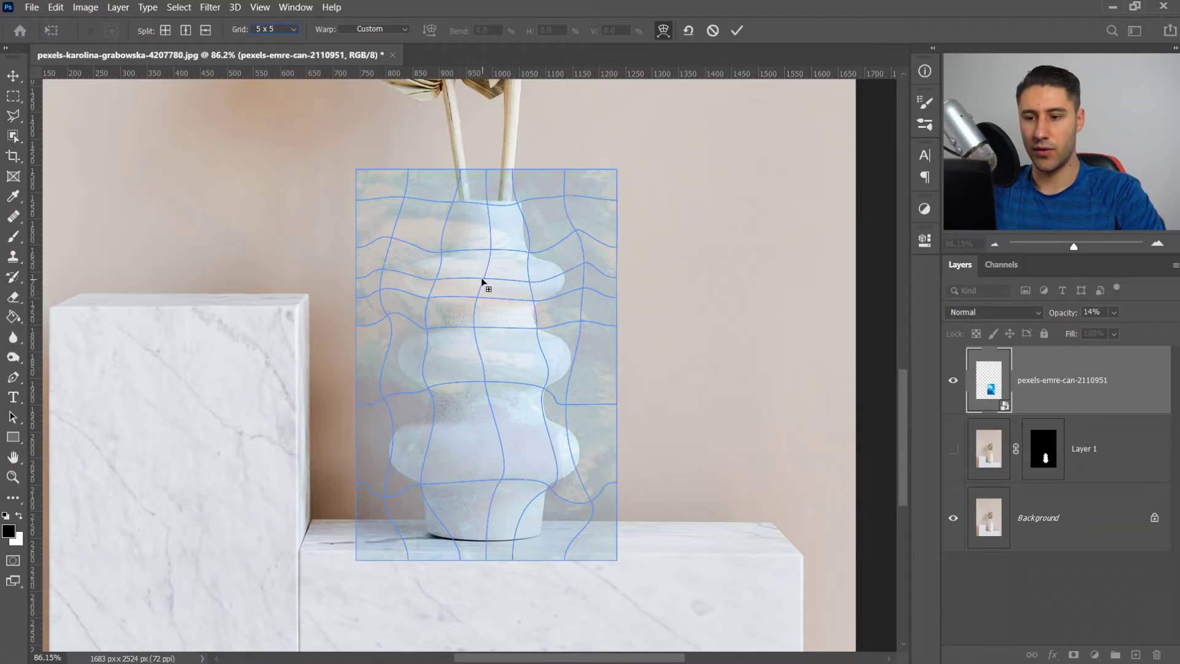
click(481, 276)
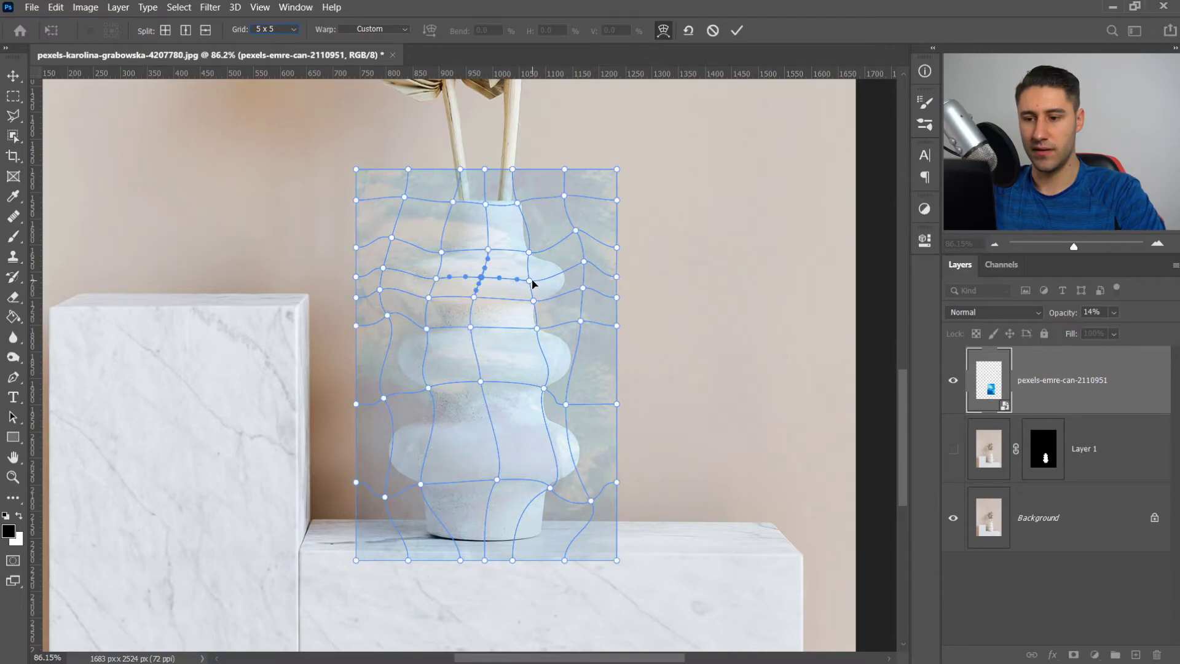
drag(532, 283, 549, 279)
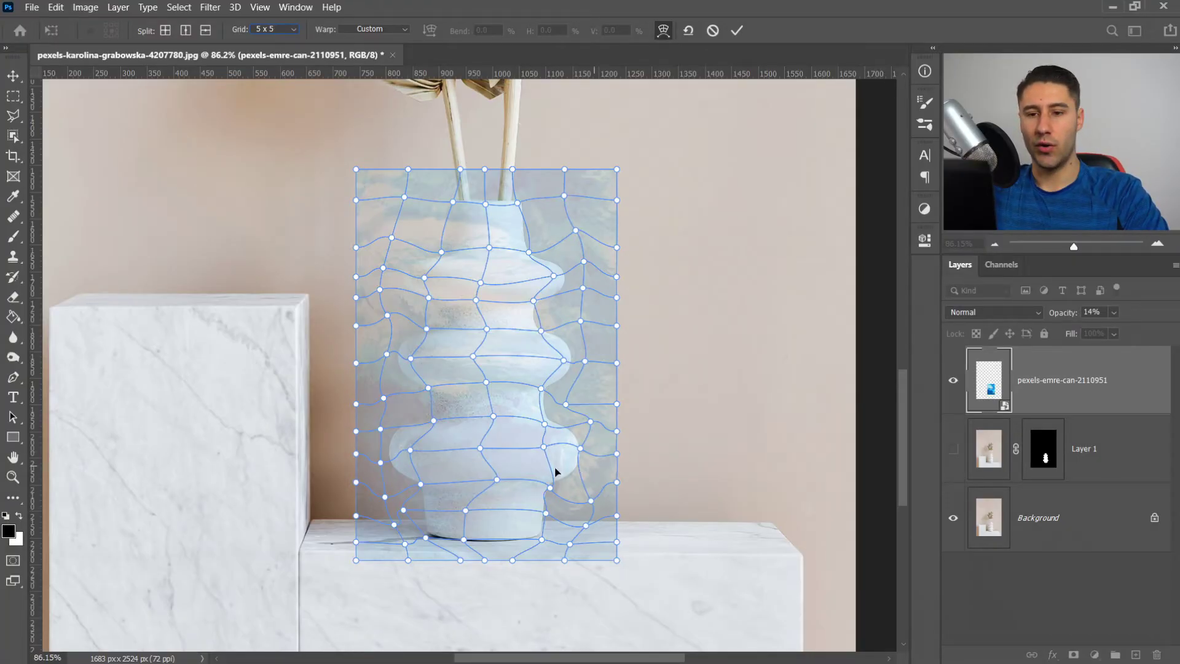
Step: Apply the warp, raise the texture's opacity, show Layer 1 and load its mask as a selection
click(744, 30)
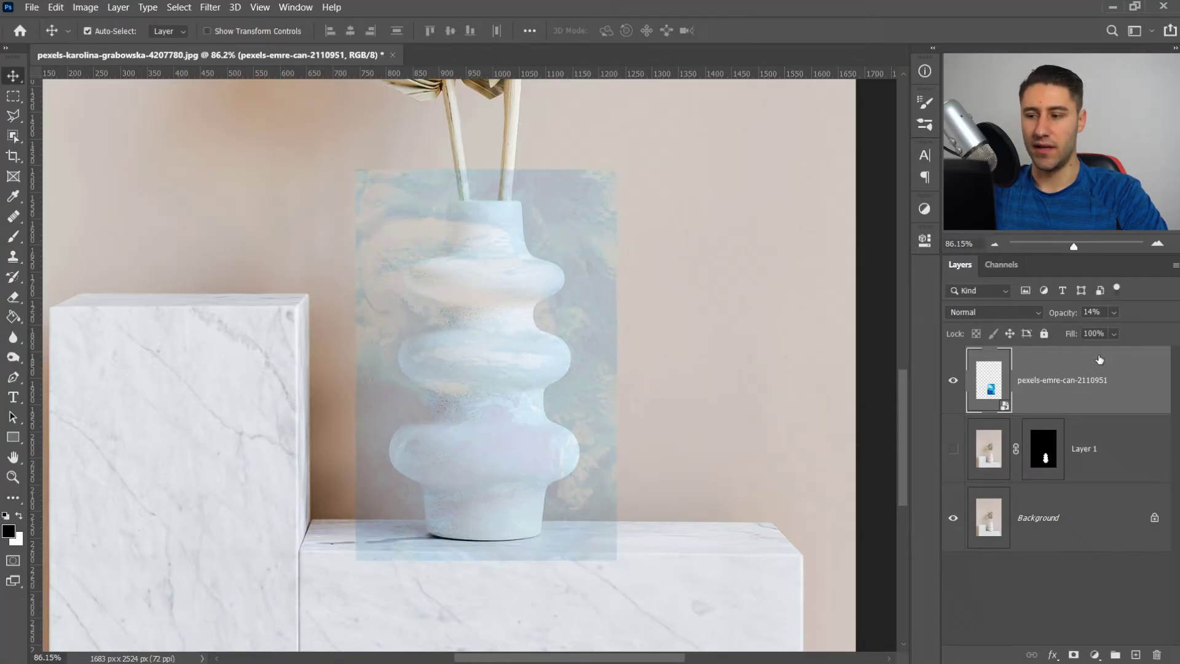
drag(1113, 312, 1174, 332)
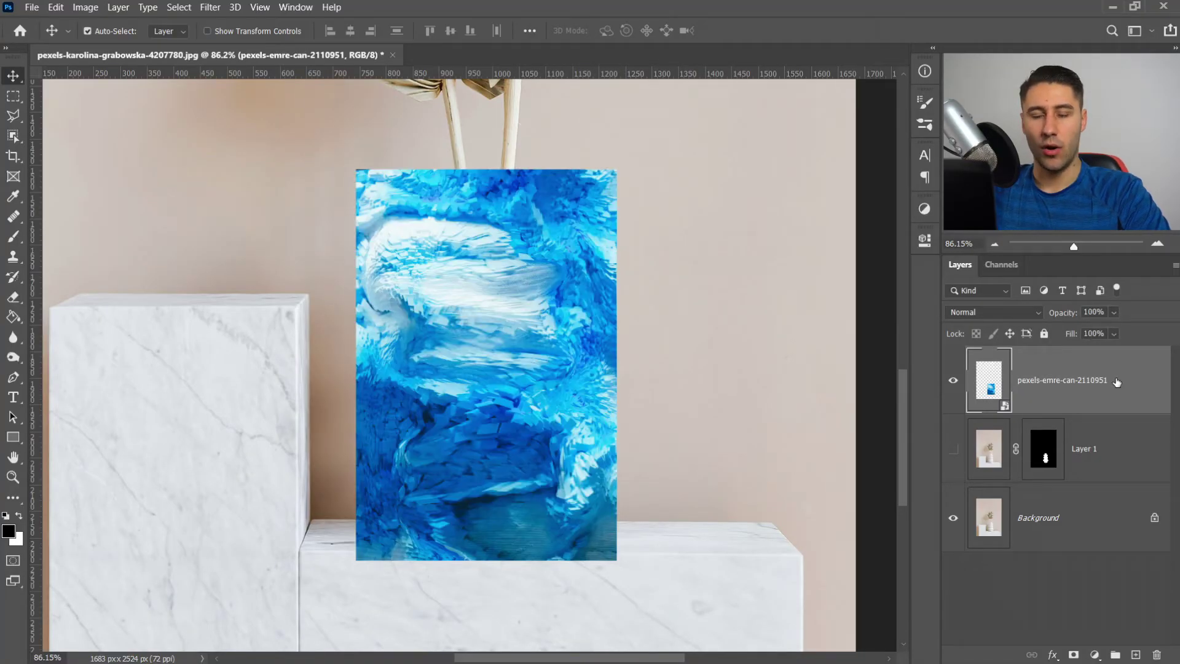
click(953, 448)
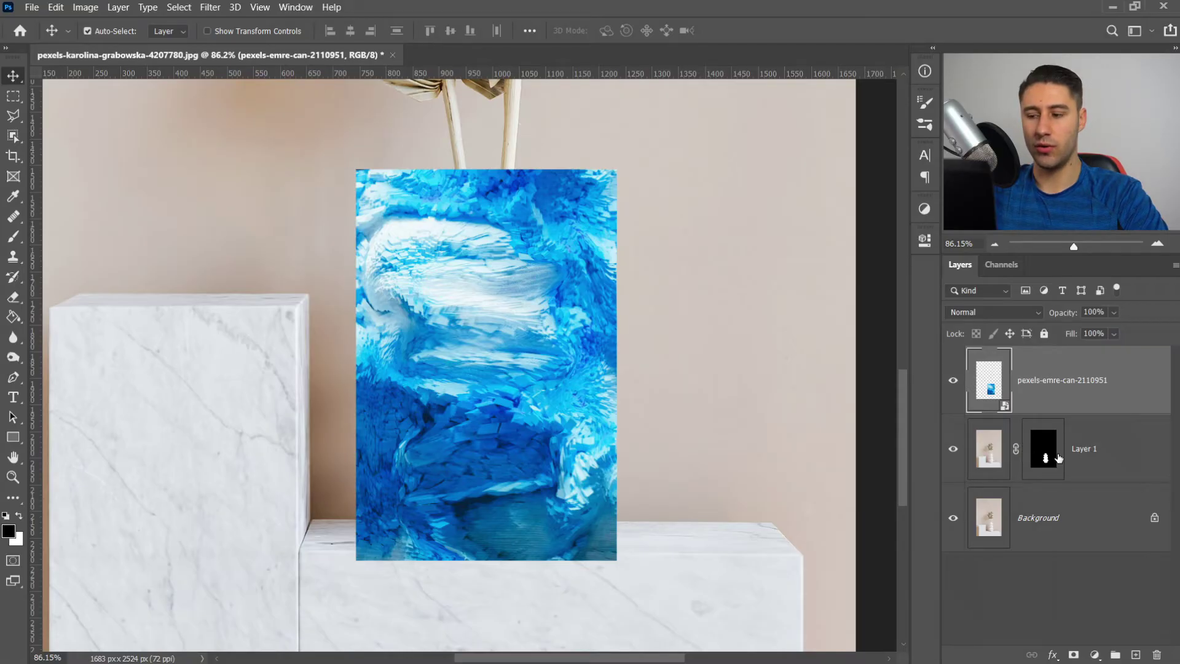
key(ctrl)
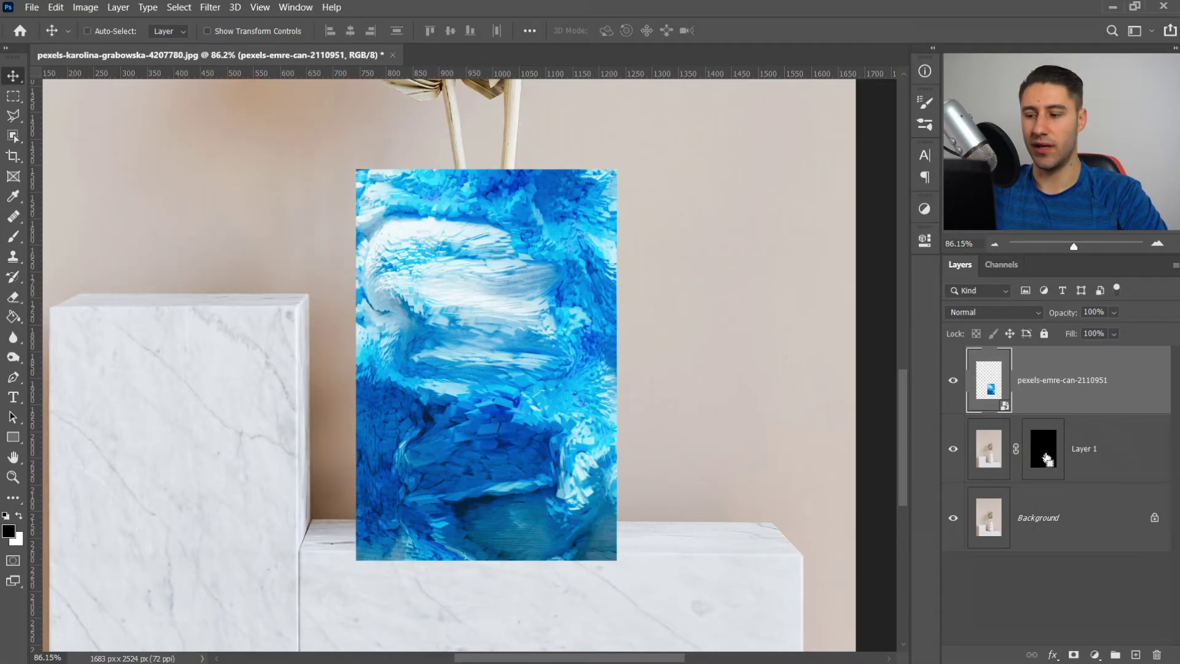
ctrl+click(1047, 458)
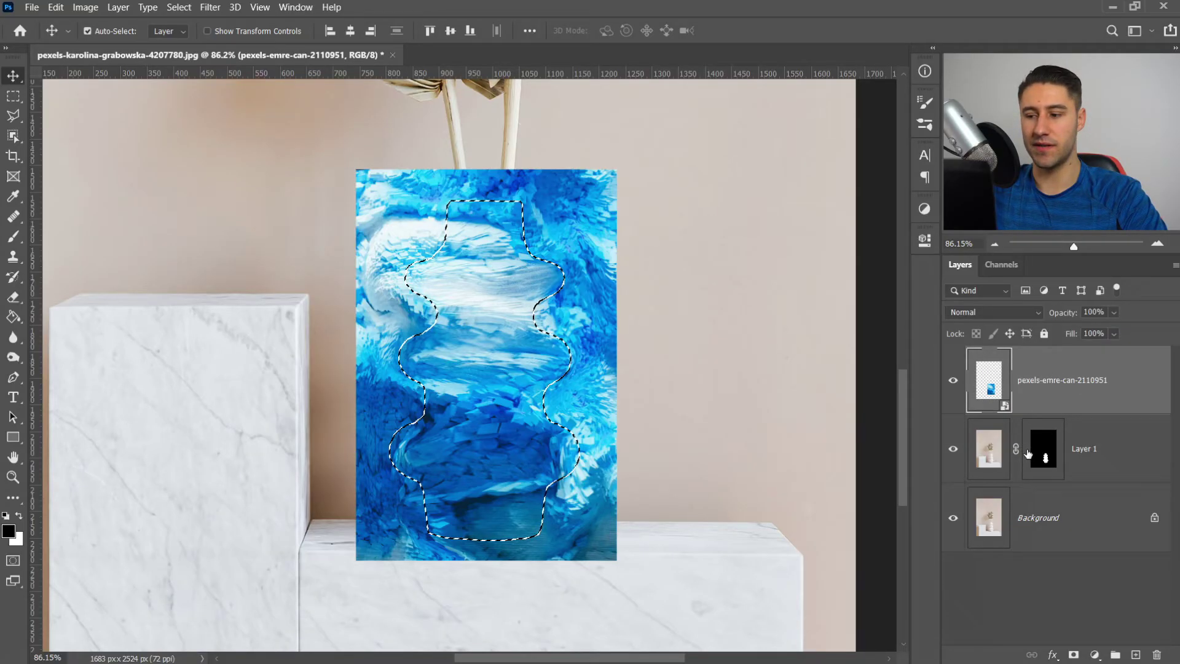
Step: Add a vase-shaped layer mask to the blue texture layer
click(1072, 654)
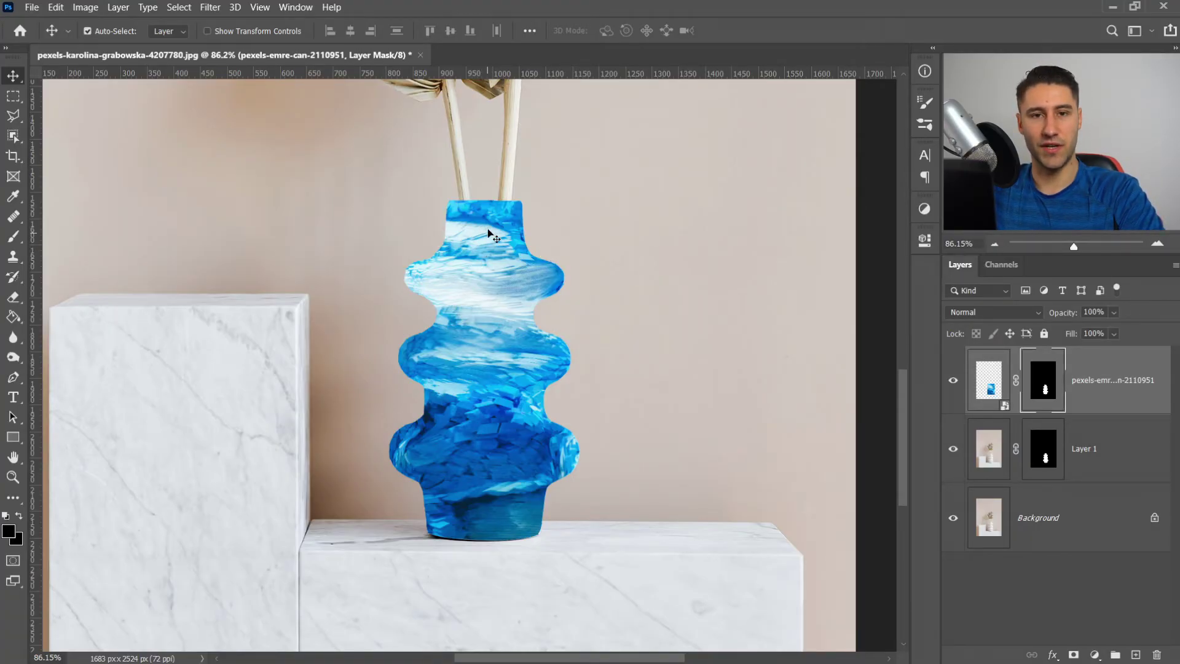
click(982, 310)
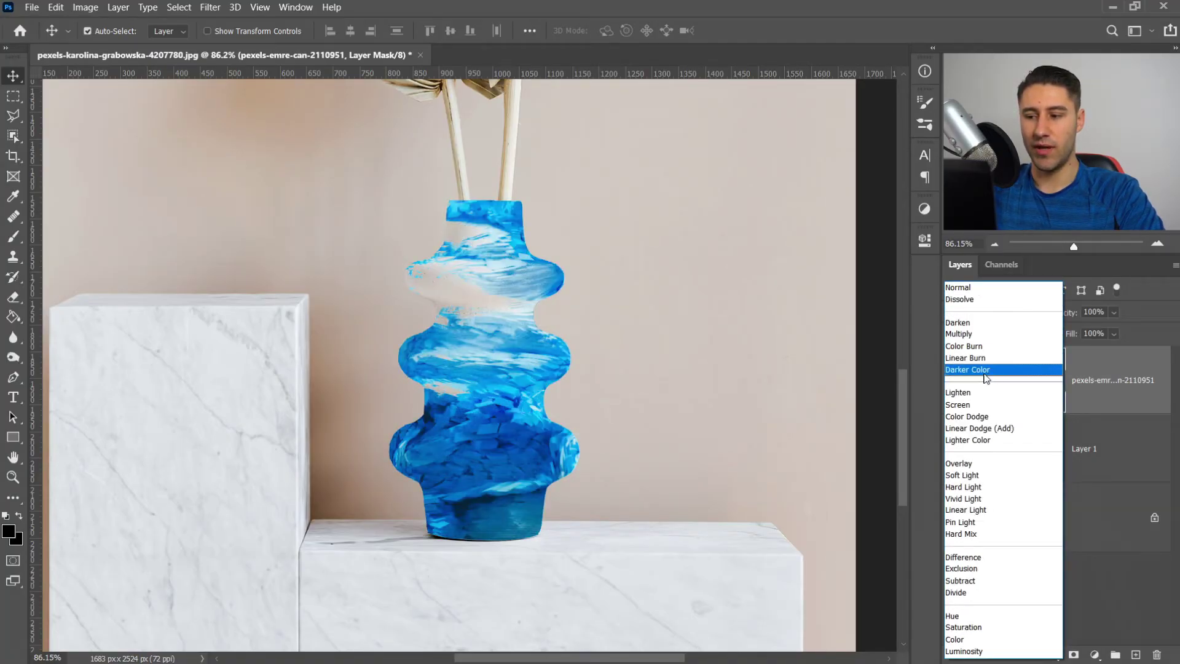
Step: Set the blue texture layer's blend mode to Color Burn
click(977, 350)
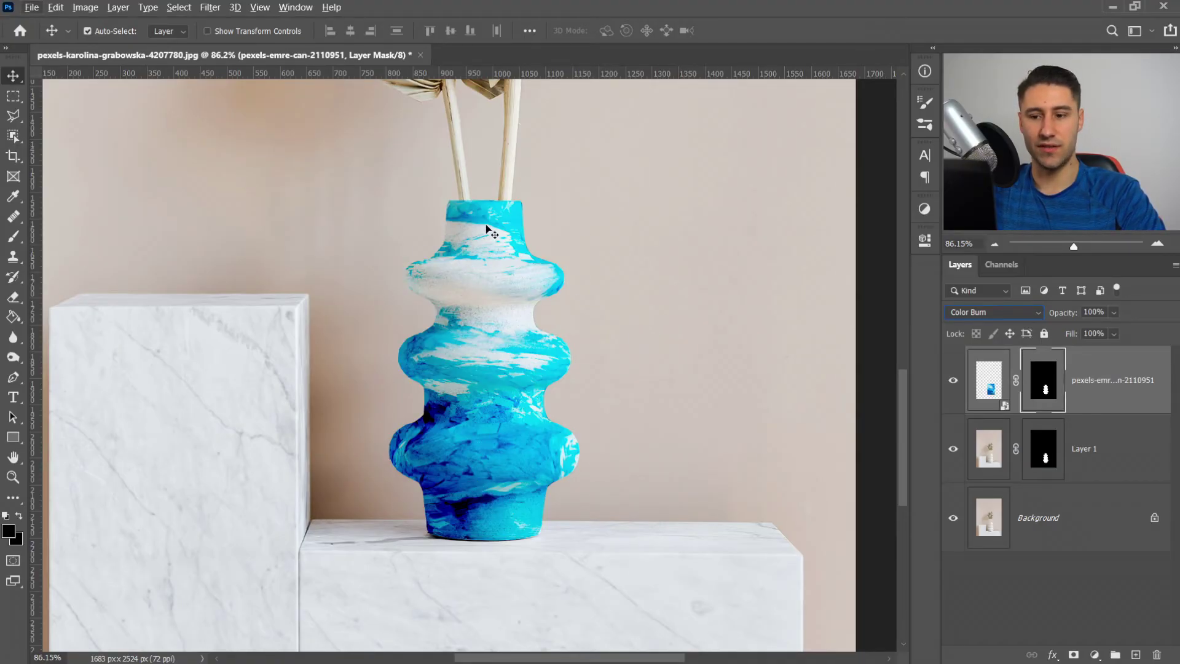
Step: Zoom in on the vase rim, then onto the rough left edge of the upper bulge
scroll(517, 200, up, 8)
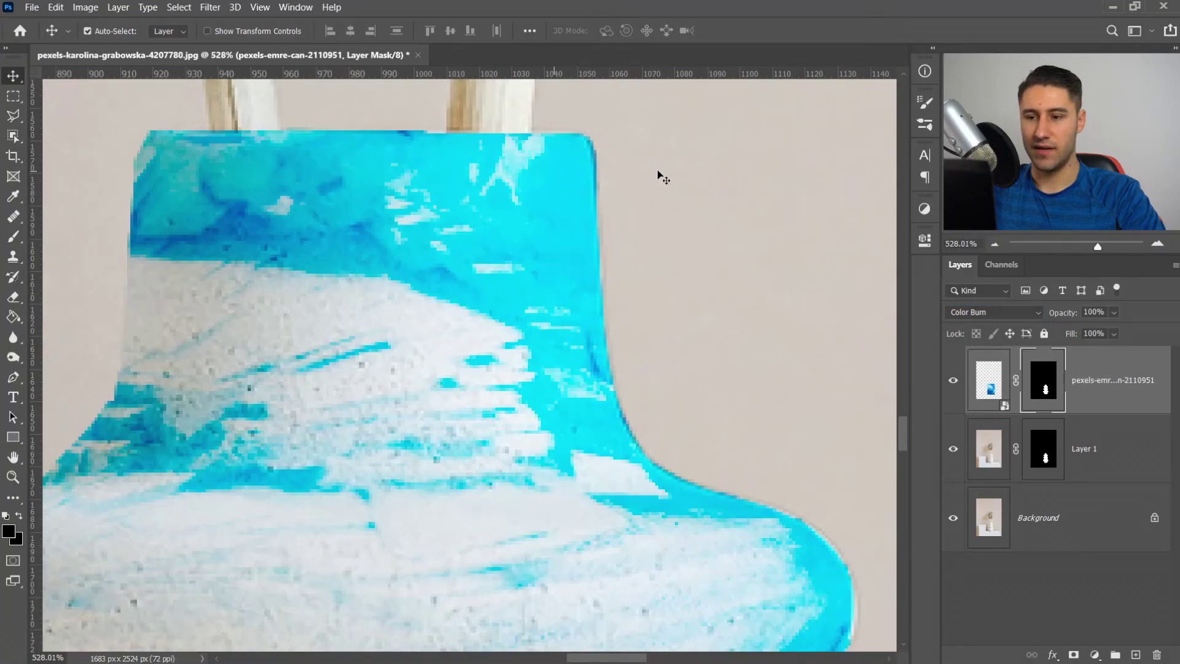
scroll(605, 245, up, 4)
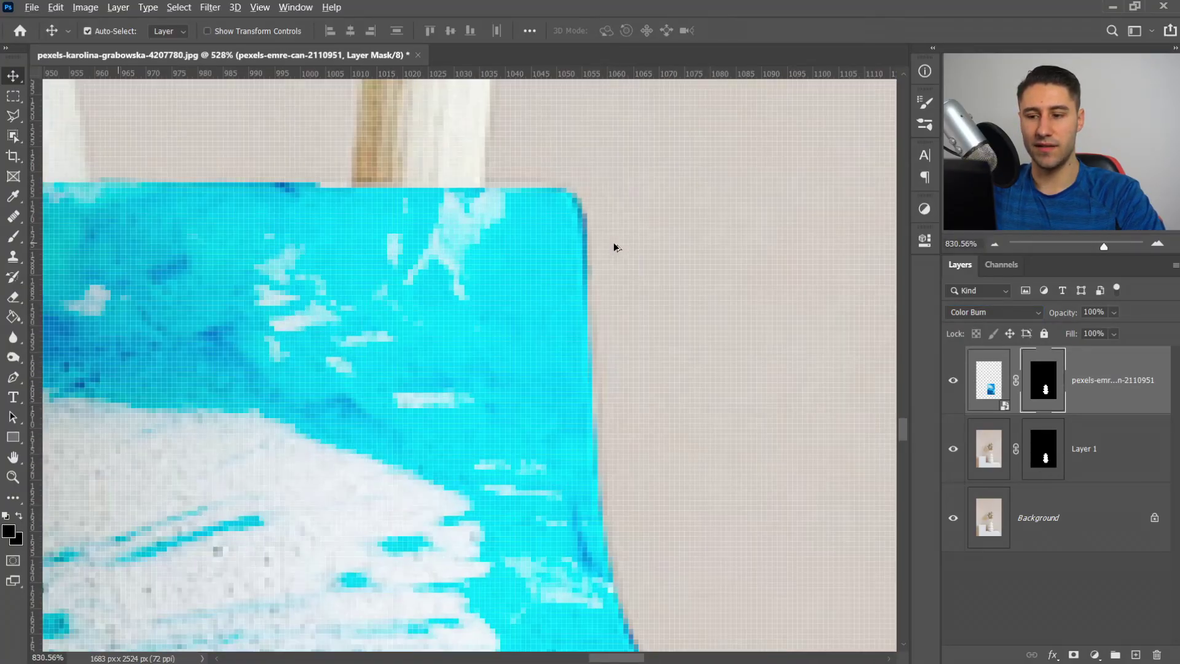
scroll(645, 297, down, 3)
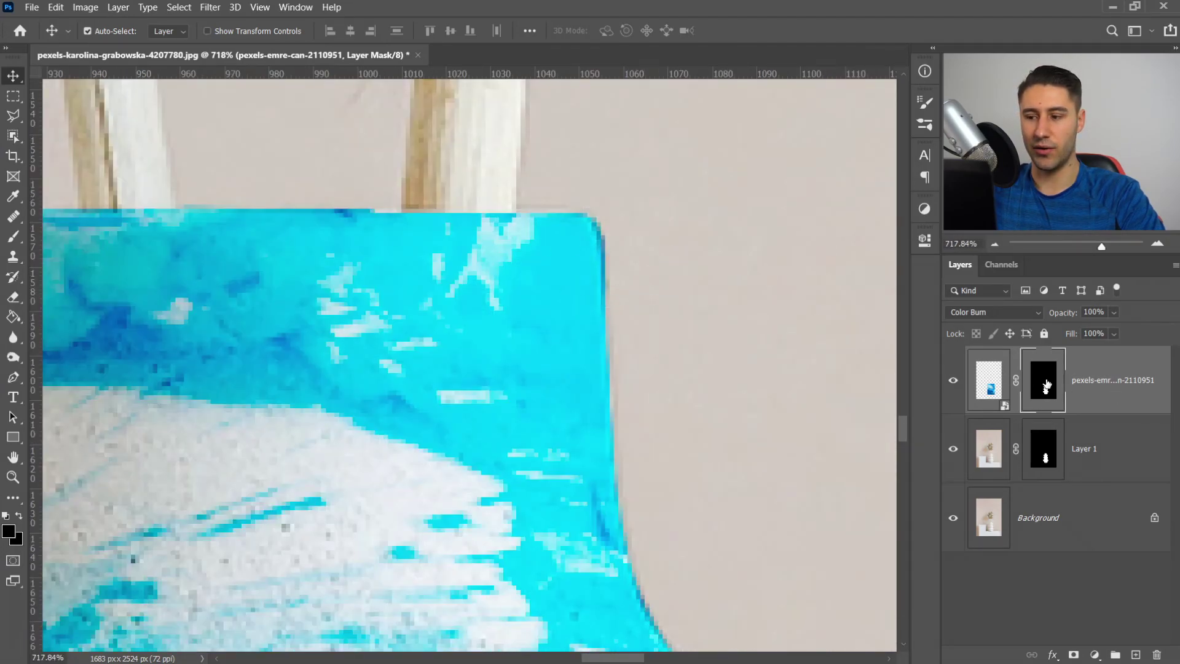
scroll(759, 284, down, 5)
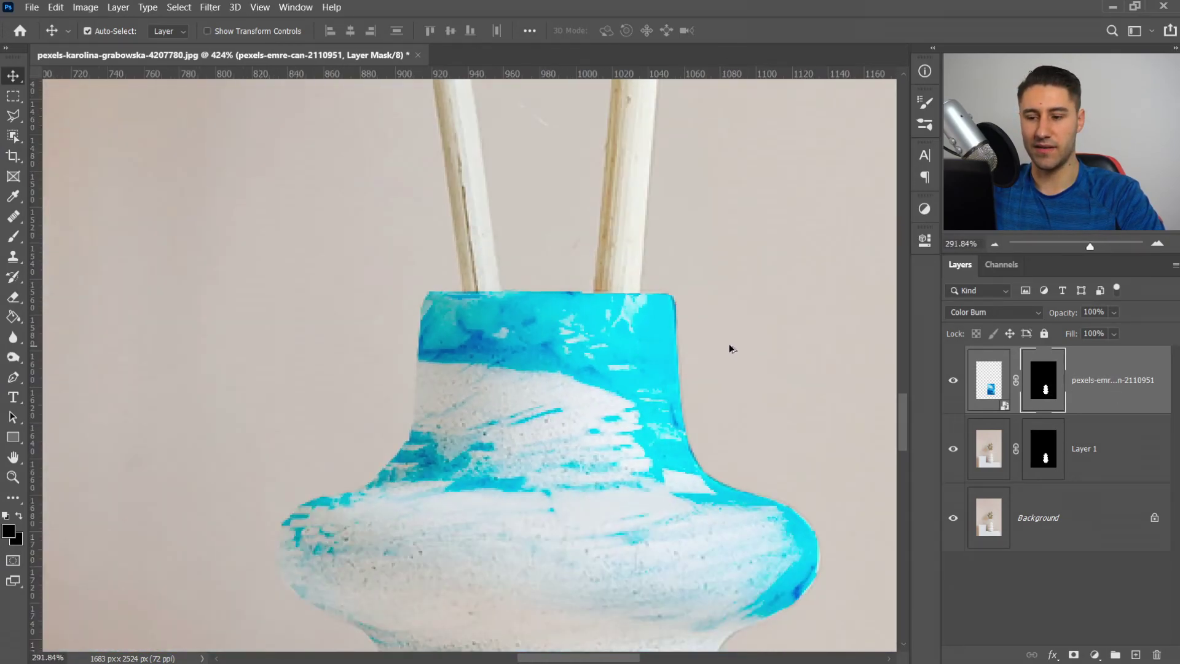
scroll(741, 301, down, 2)
scroll(487, 231, up, 5)
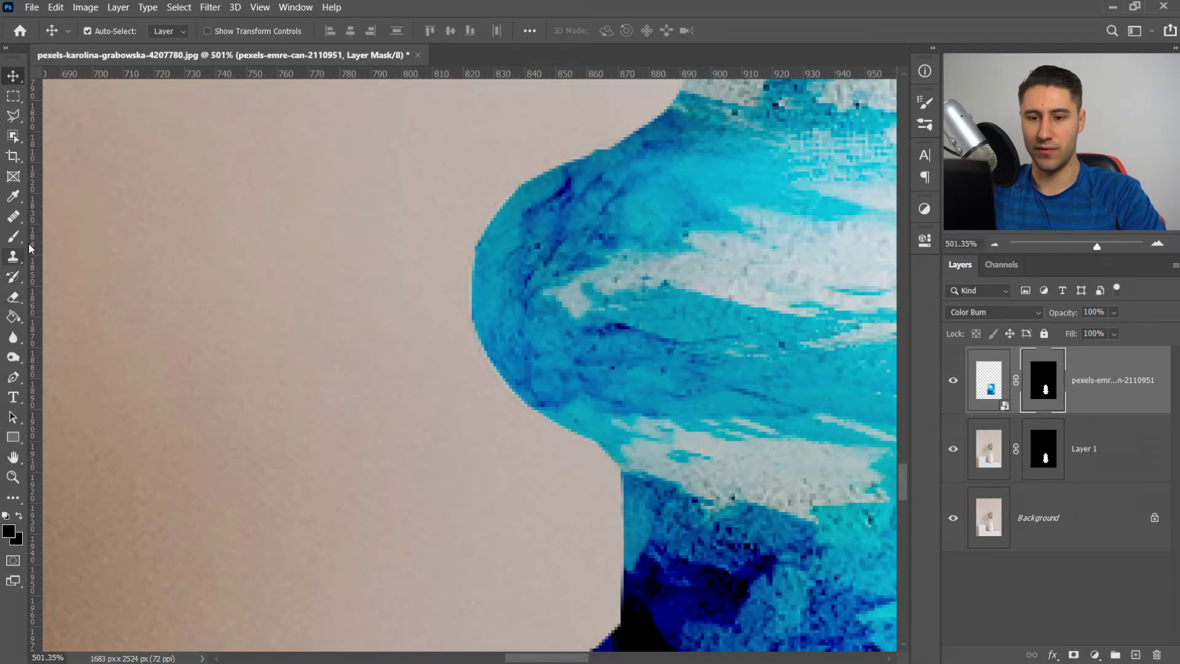
Step: Trace a closed Pen path around the blue fringe beside the bulge's upper-left edge
click(13, 377)
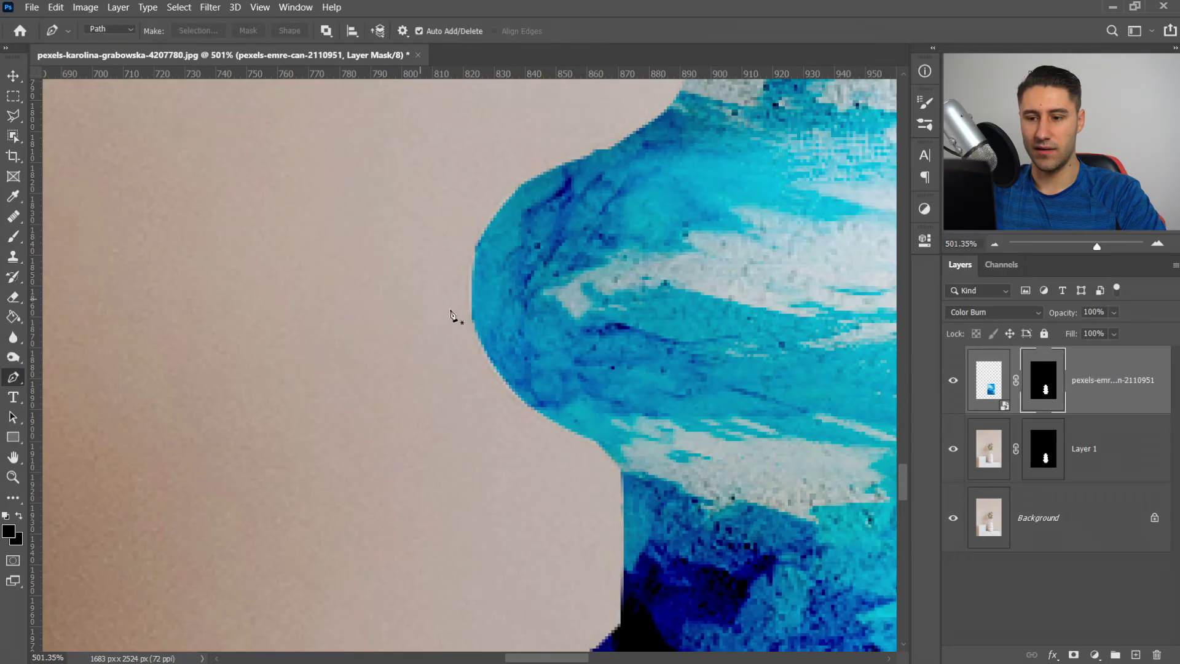
click(474, 324)
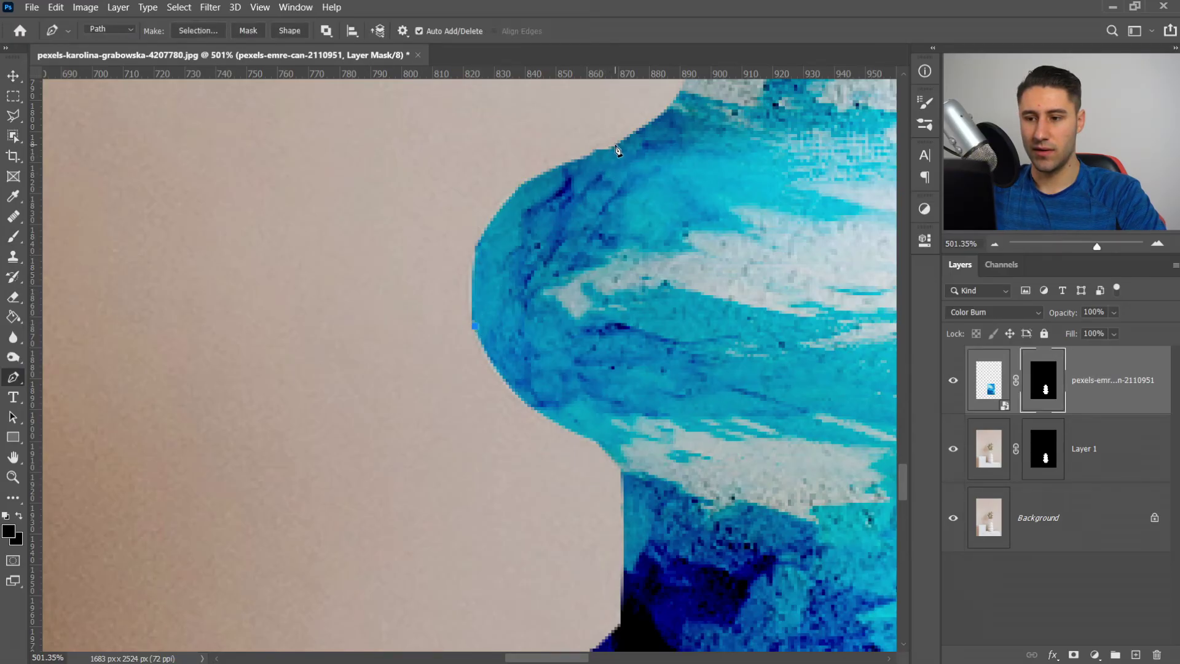
drag(617, 149, 806, 96)
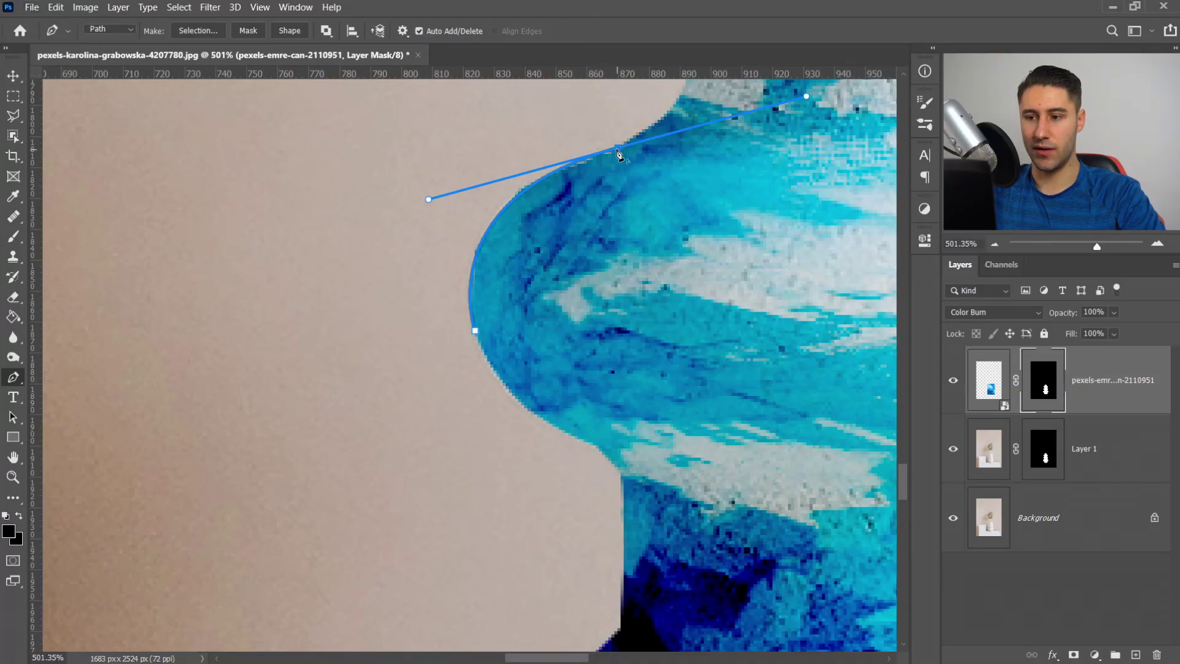
alt+click(617, 149)
click(475, 114)
click(339, 157)
click(258, 334)
drag(332, 469, 412, 486)
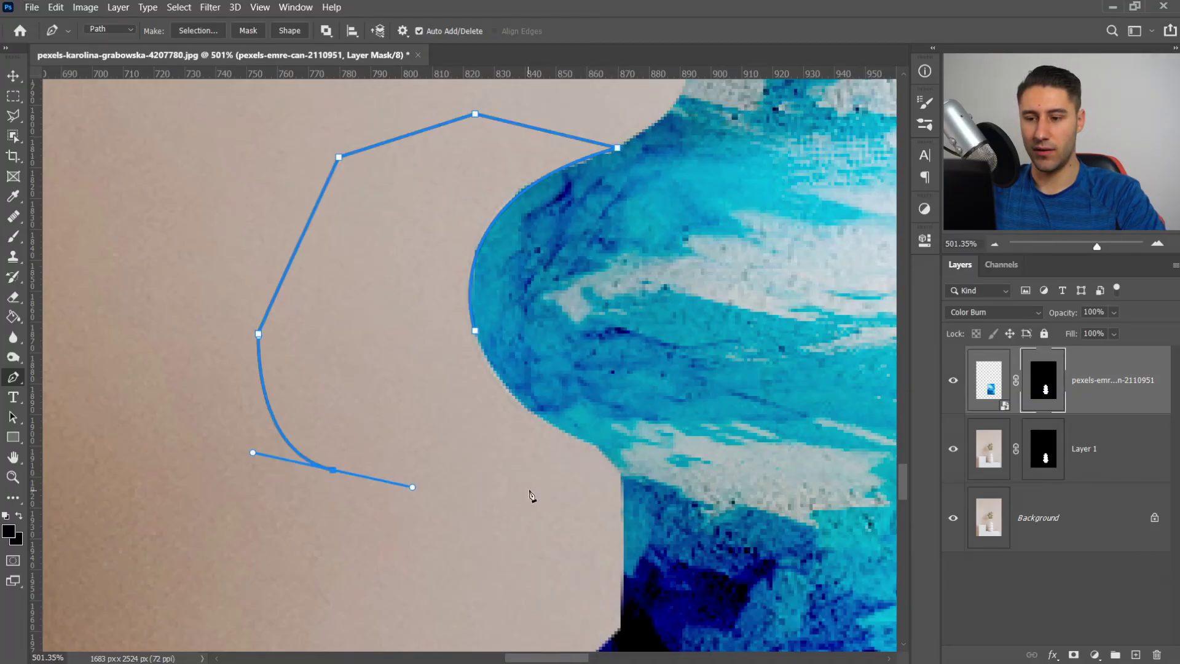
click(528, 491)
click(476, 331)
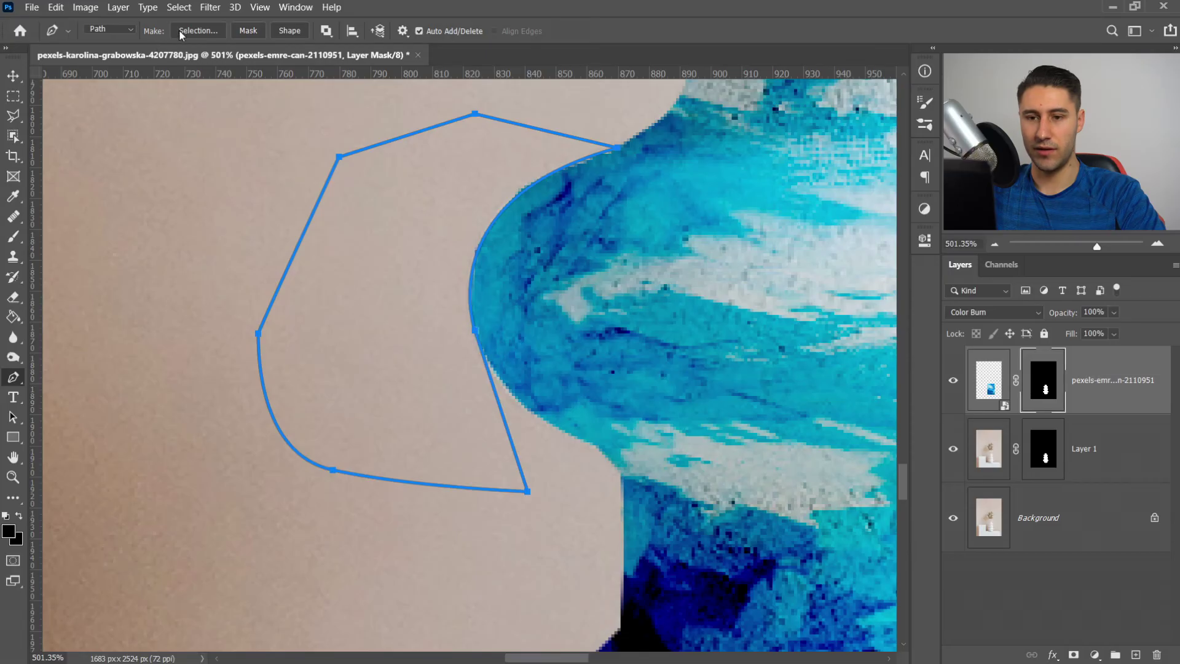
Step: Convert the path to a selection, fill it on the layer mask, and deselect
click(198, 30)
click(695, 178)
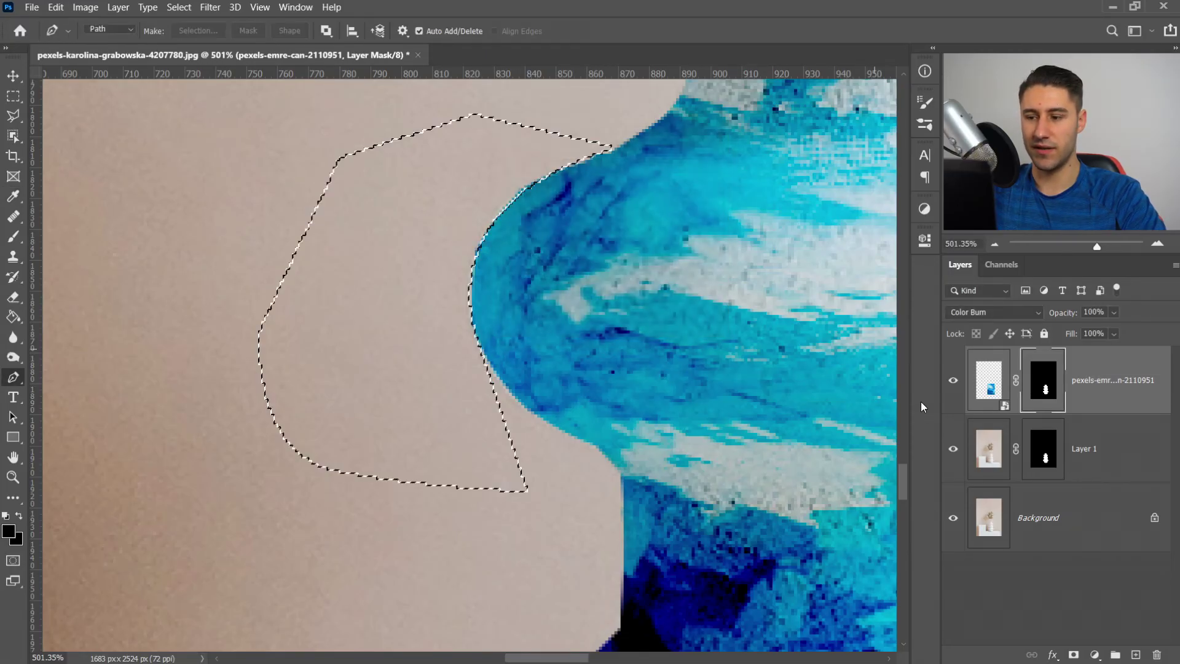
click(21, 318)
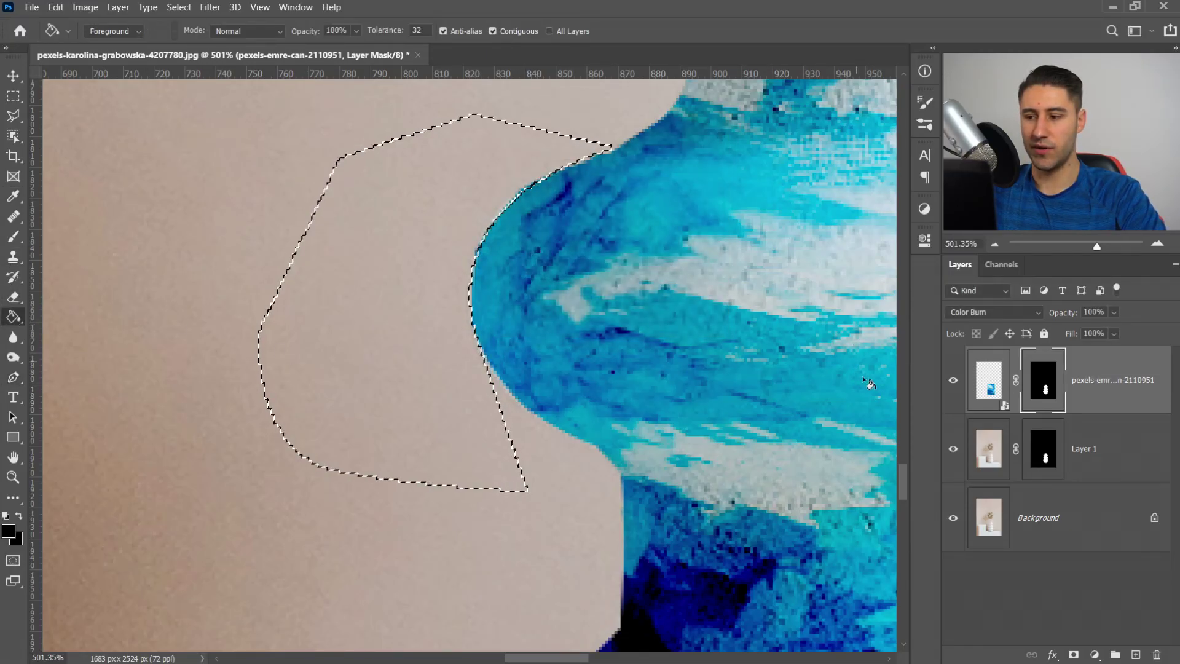
click(532, 188)
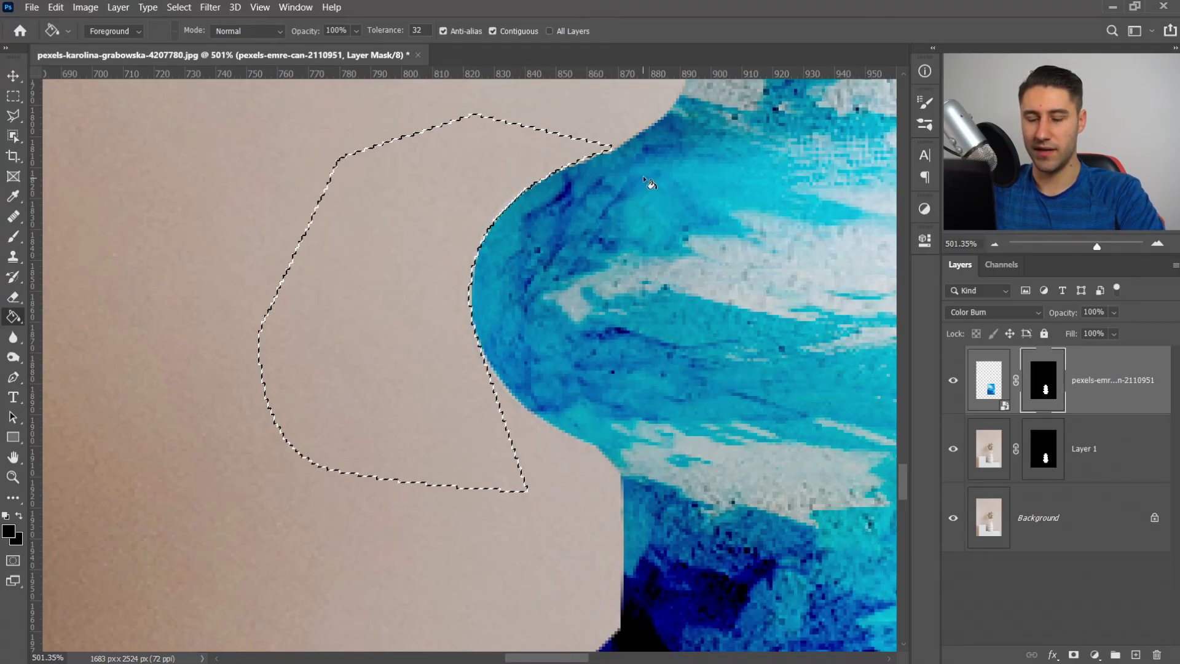
key(ctrl+d)
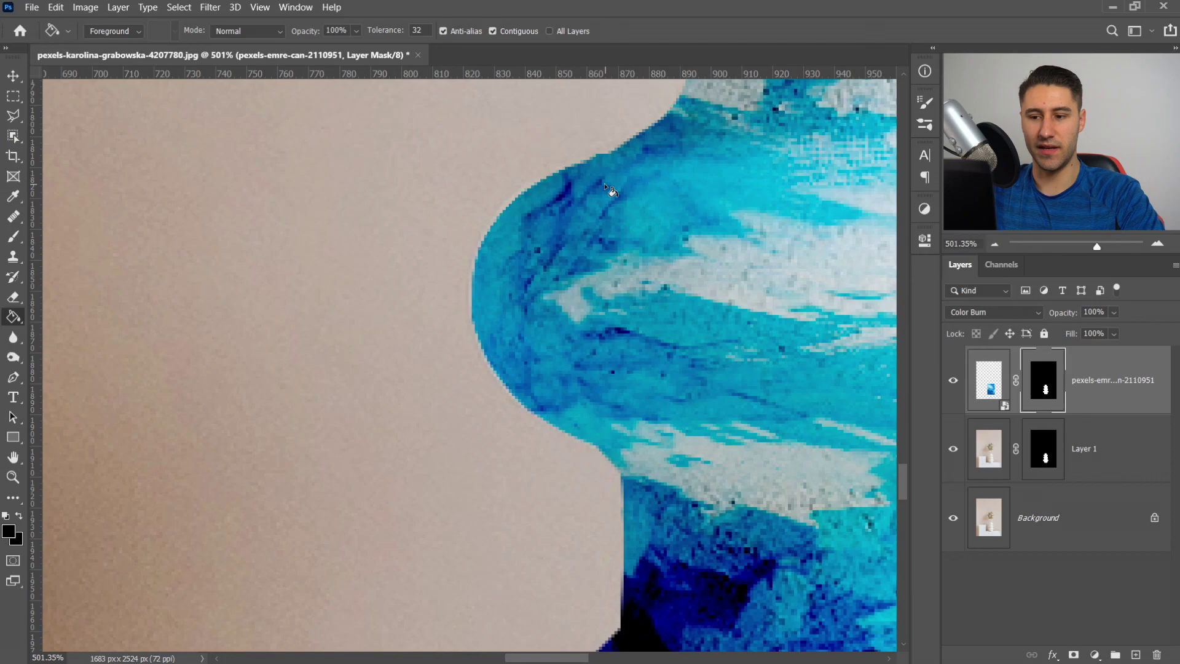
Step: Fit the whole image on screen with Ctrl+0 and return to the Move tool
scroll(612, 192, down, 5)
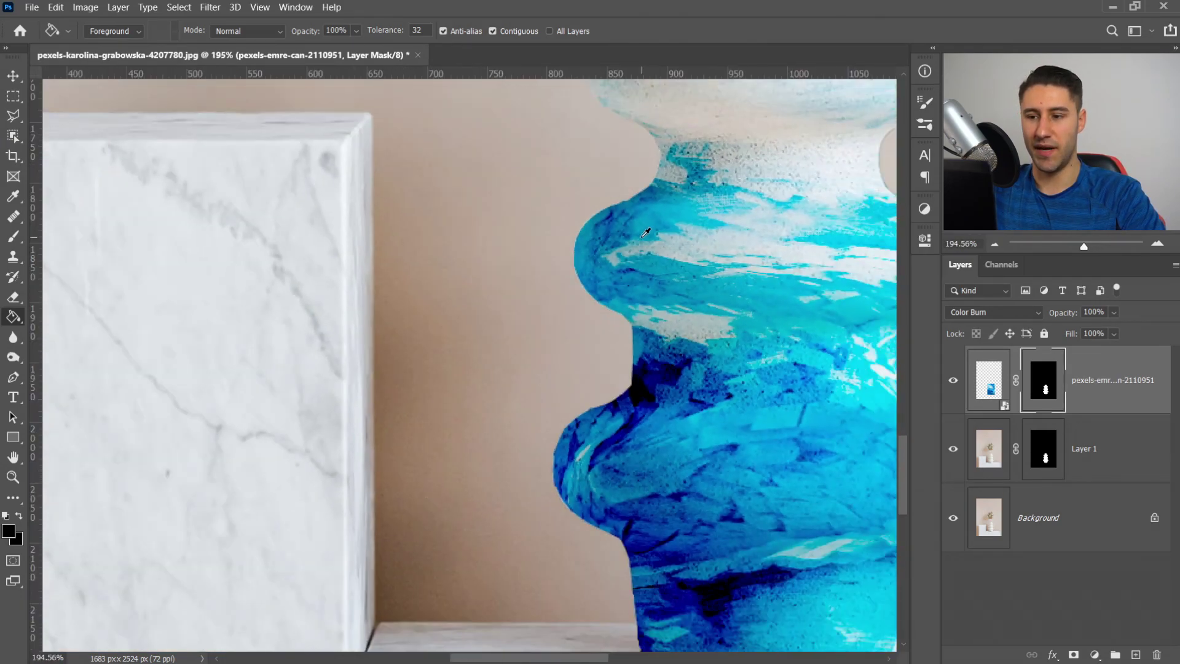
key(v)
key(ctrl+0)
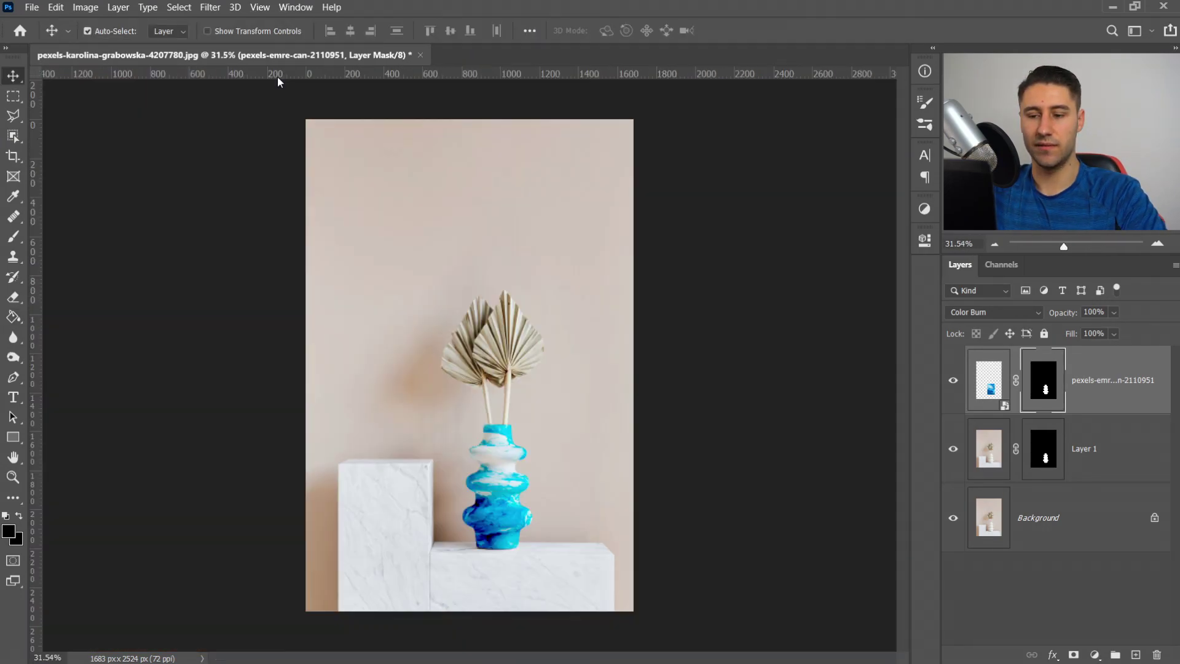